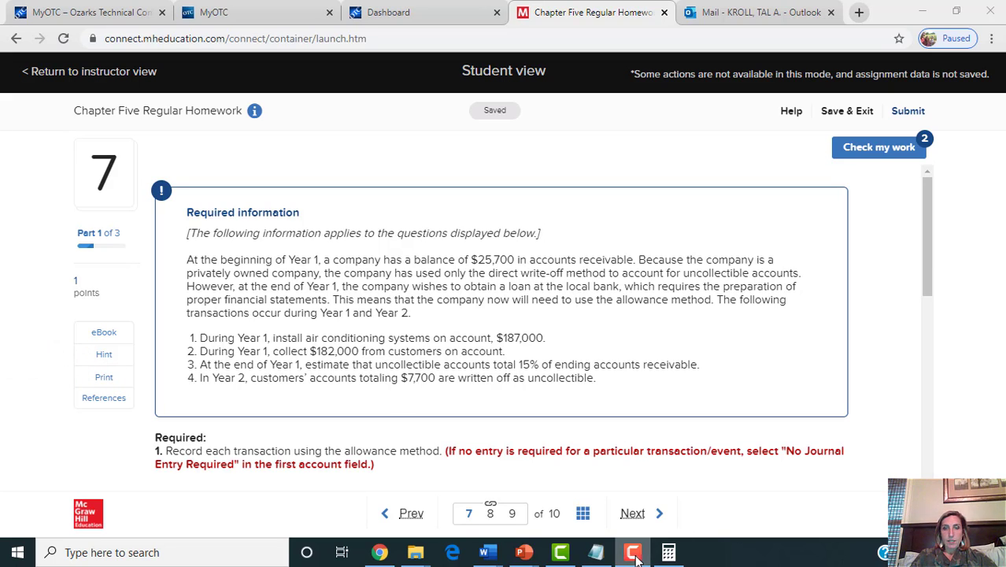
mouse_move(636, 556)
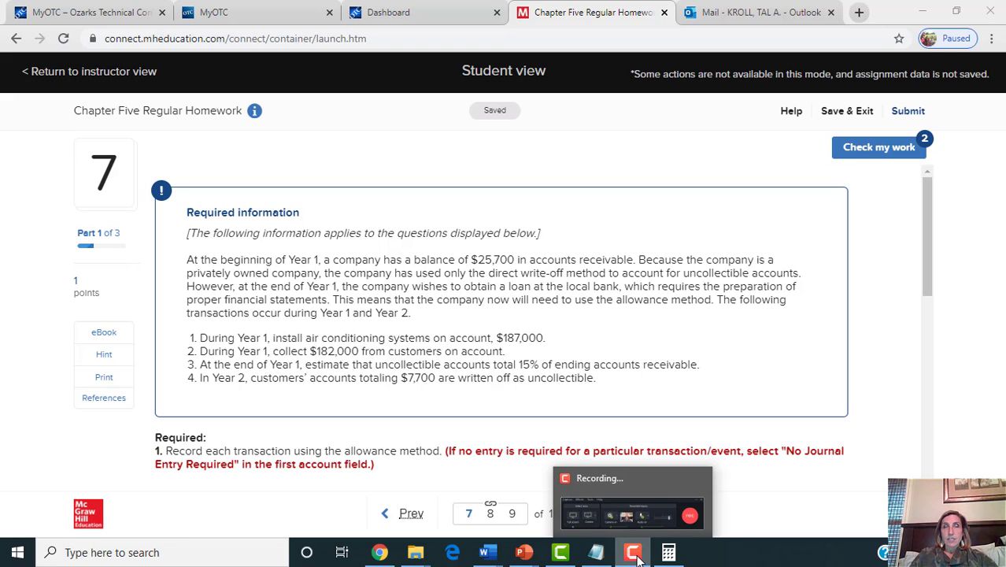
click(637, 558)
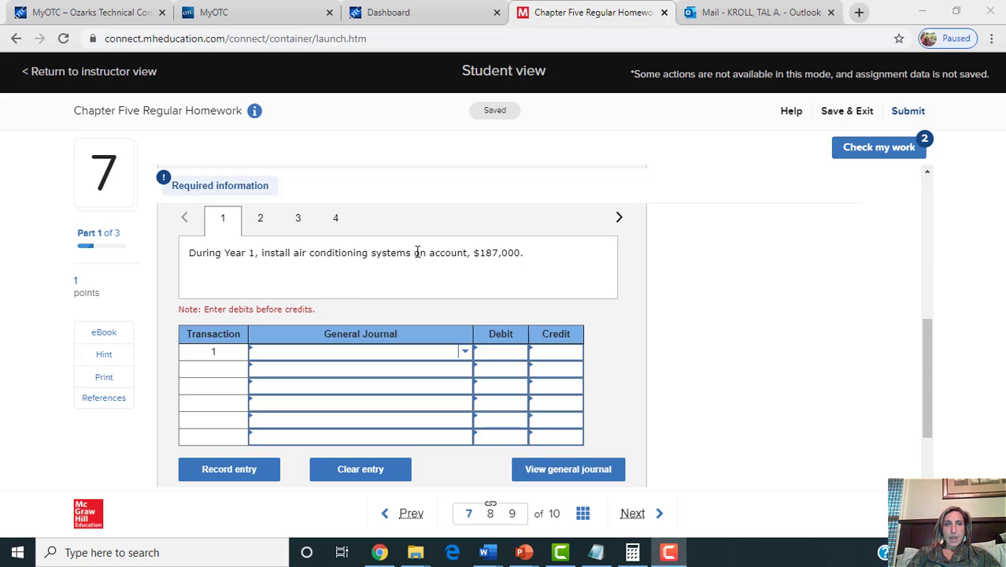
Step: Enter a debit of 187,000 to Accounts Receivable on the first line of transaction 1
drag(415, 252, 474, 252)
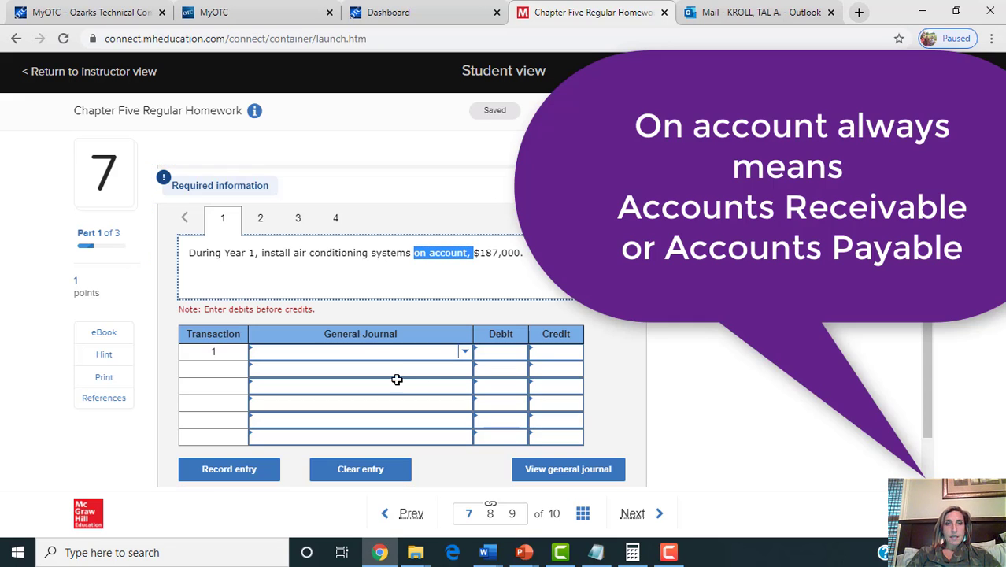
click(436, 349)
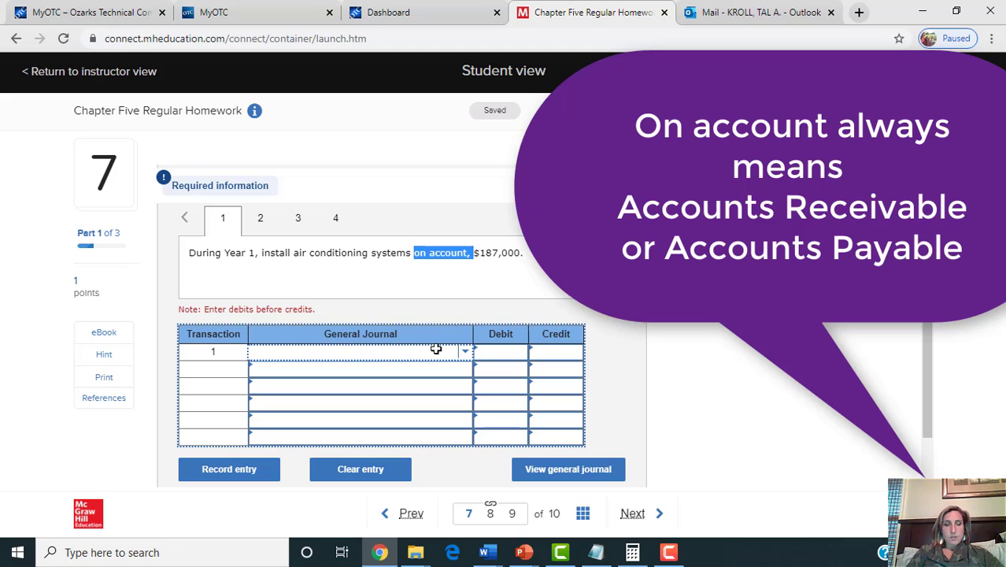
text(Account)
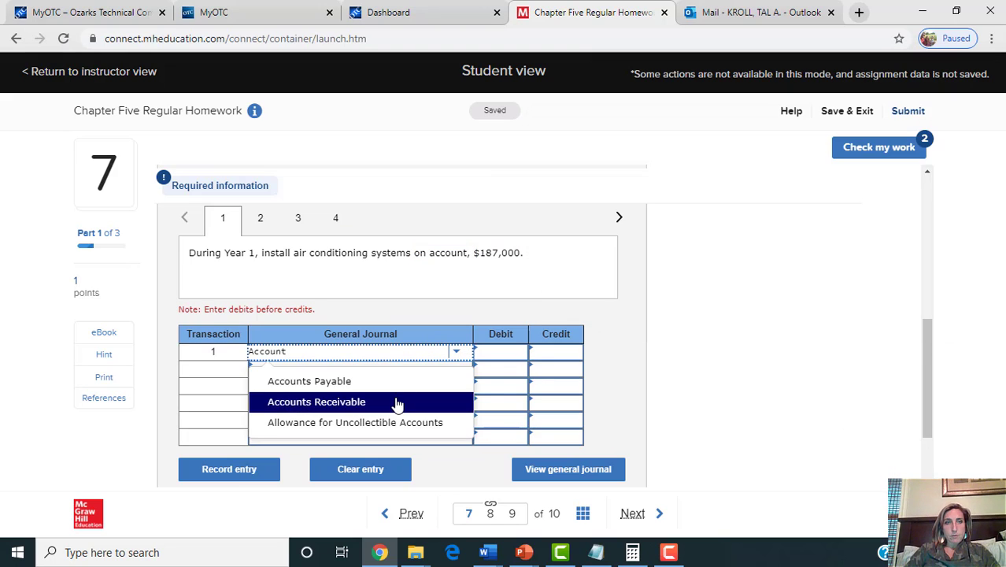
click(397, 402)
click(513, 354)
text(187000)
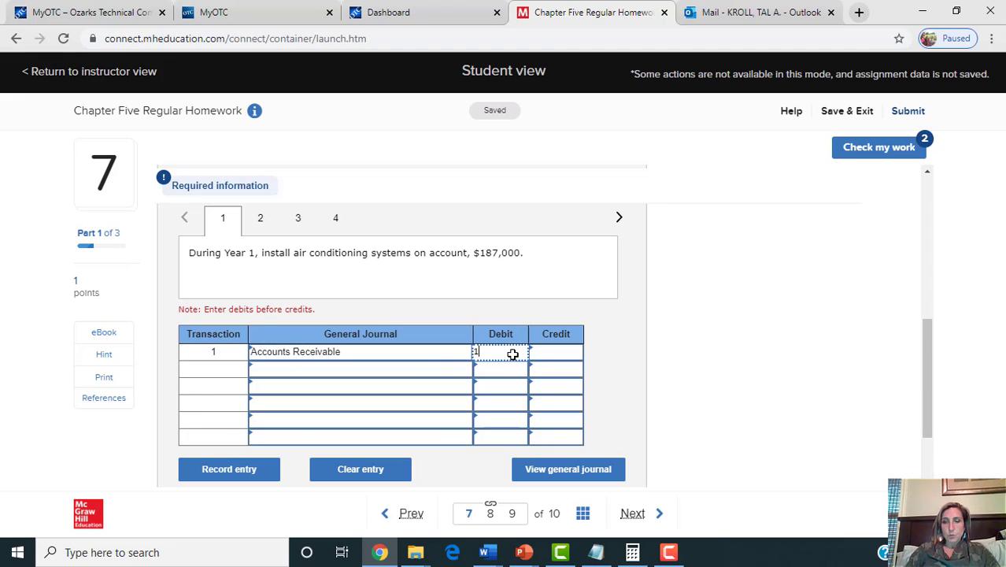
Step: Enter a credit of 187,000 to Service Revenue on the second line of transaction 1 and record the entry
click(436, 370)
text(ser)
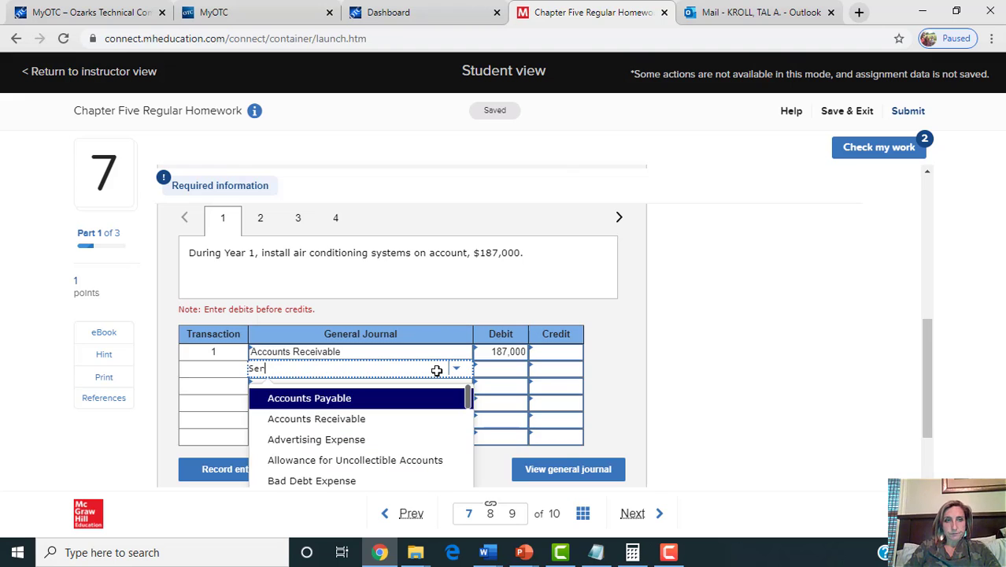
text(vice)
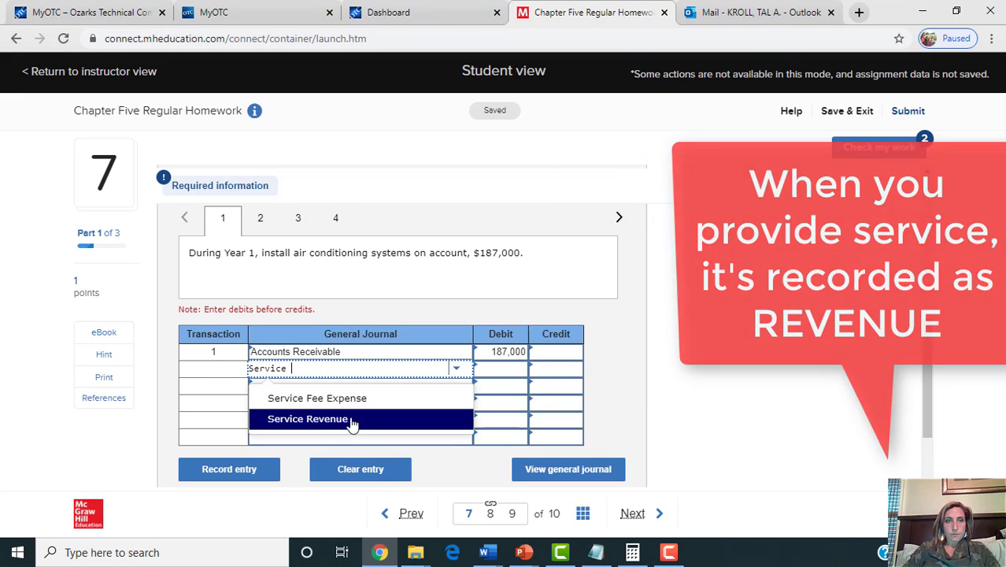
click(352, 420)
click(553, 373)
text(187000)
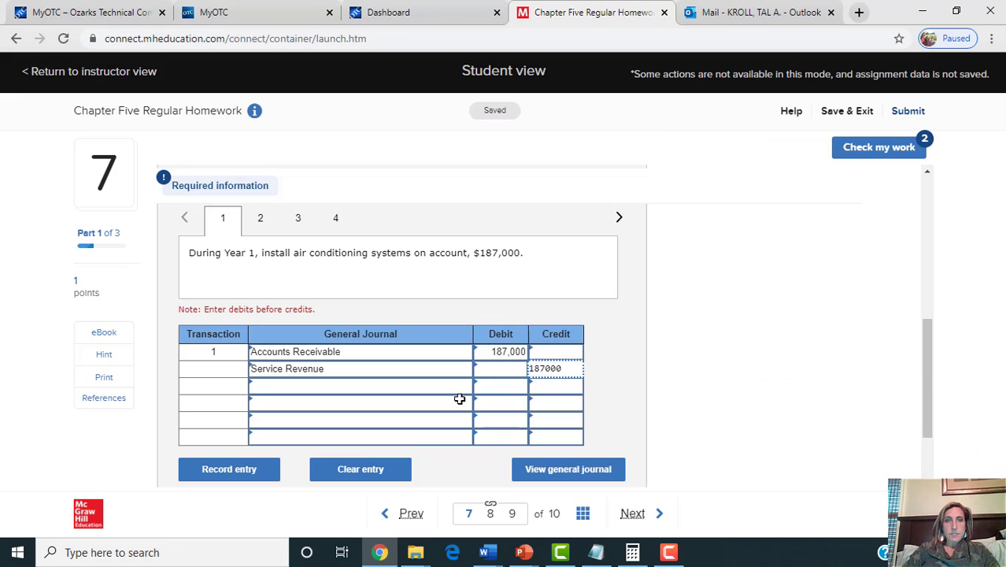
click(449, 386)
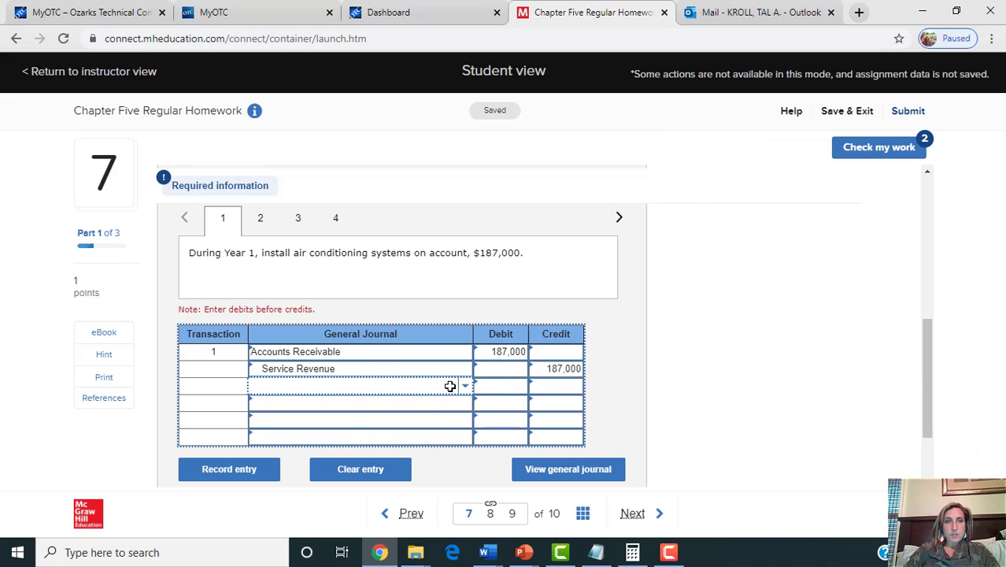
click(262, 472)
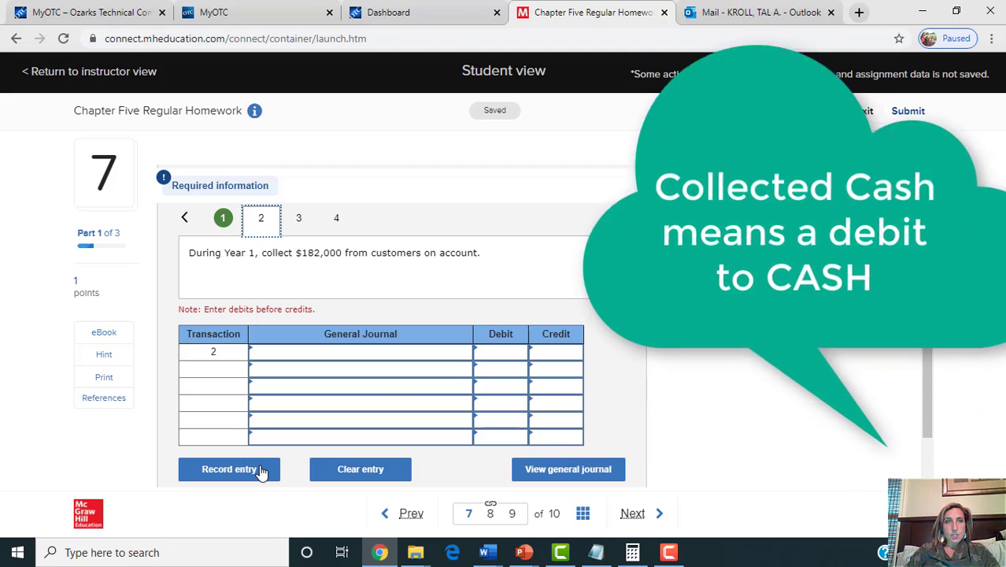
Step: Enter a debit of 182,000 to Cash on the first line of transaction 2
click(263, 251)
drag(263, 250, 307, 252)
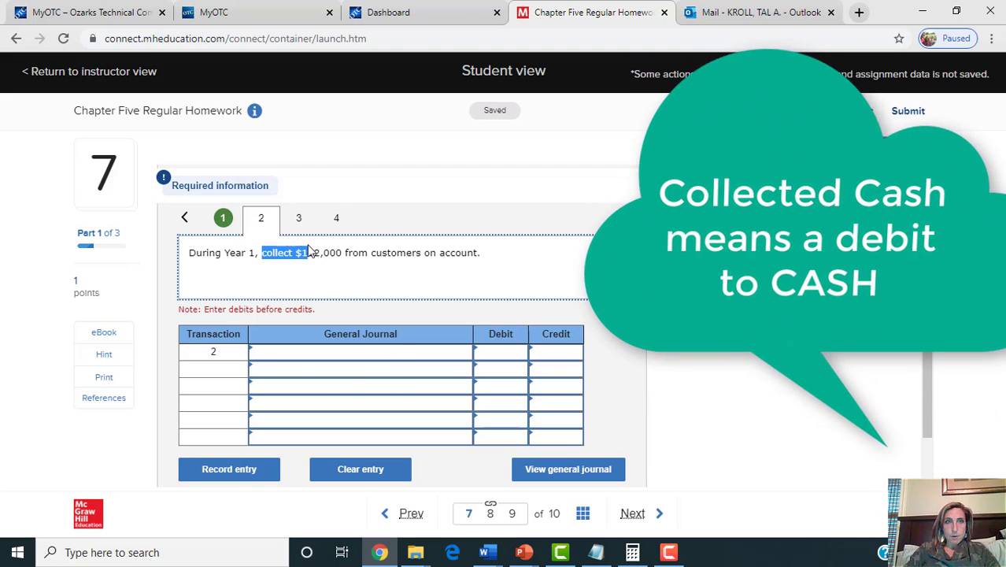
click(307, 351)
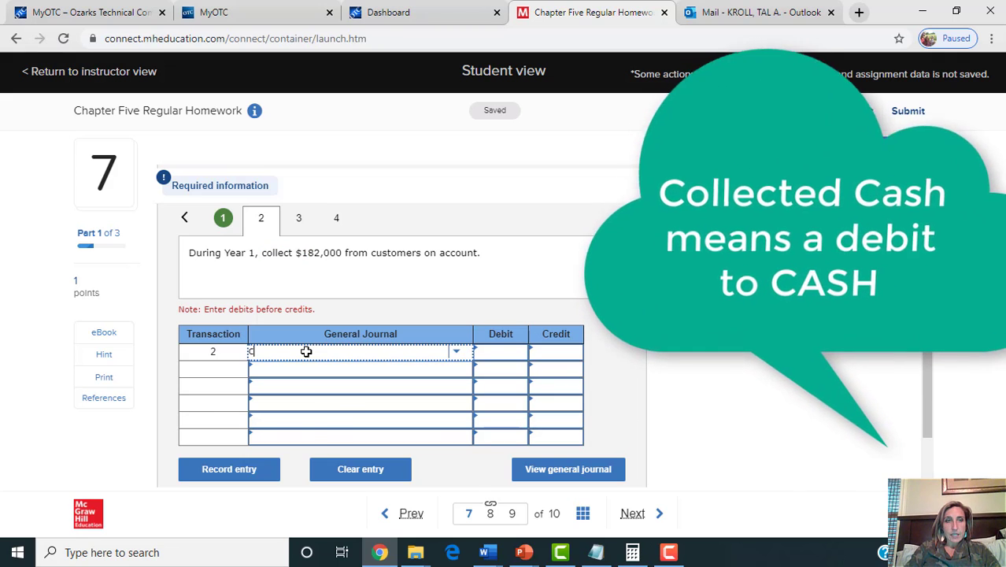
text(Cash)
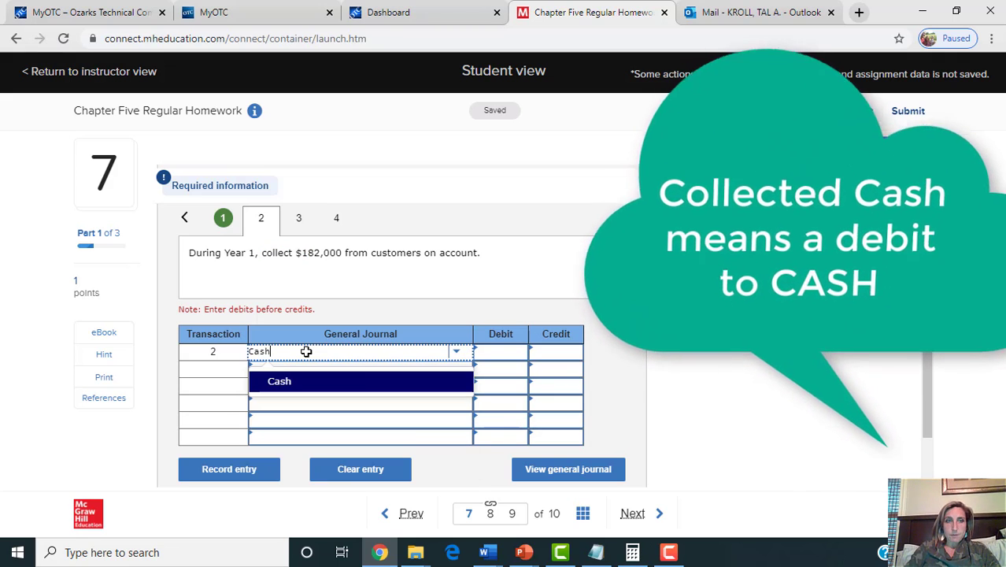
key(Return)
click(497, 351)
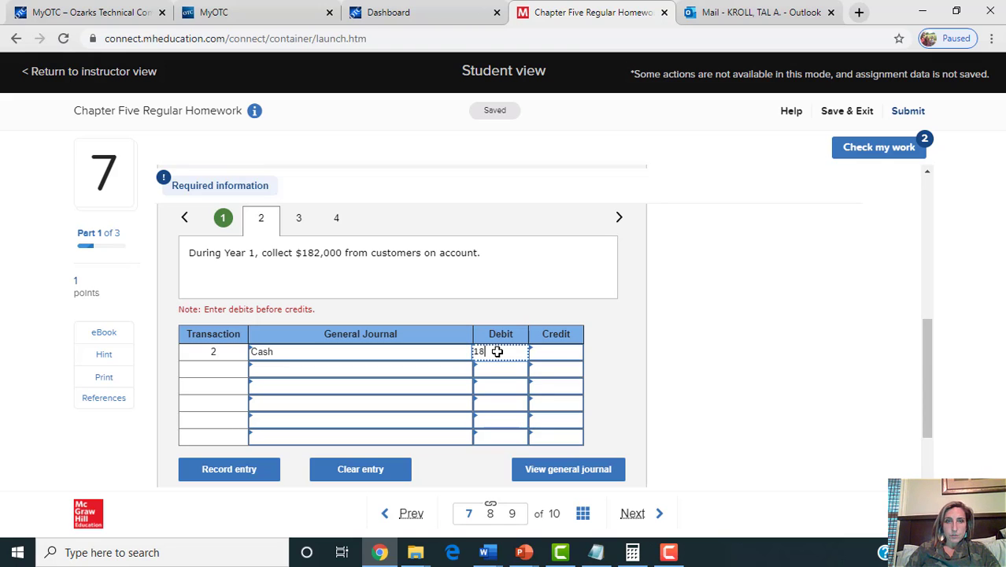
Step: Enter a credit of 182,000 to Accounts Receivable on the second line of transaction 2 and record the entry
click(427, 370)
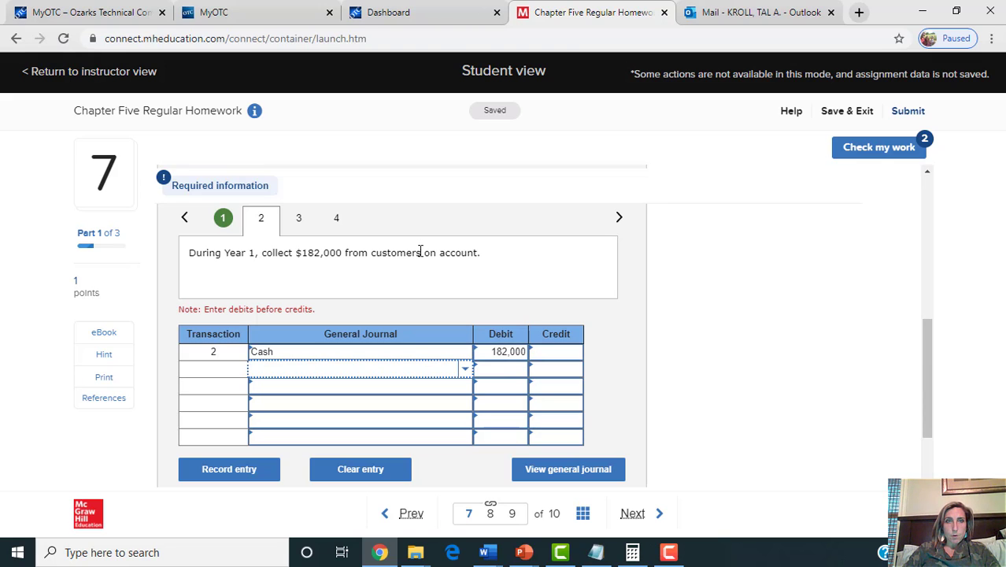
drag(423, 252, 481, 252)
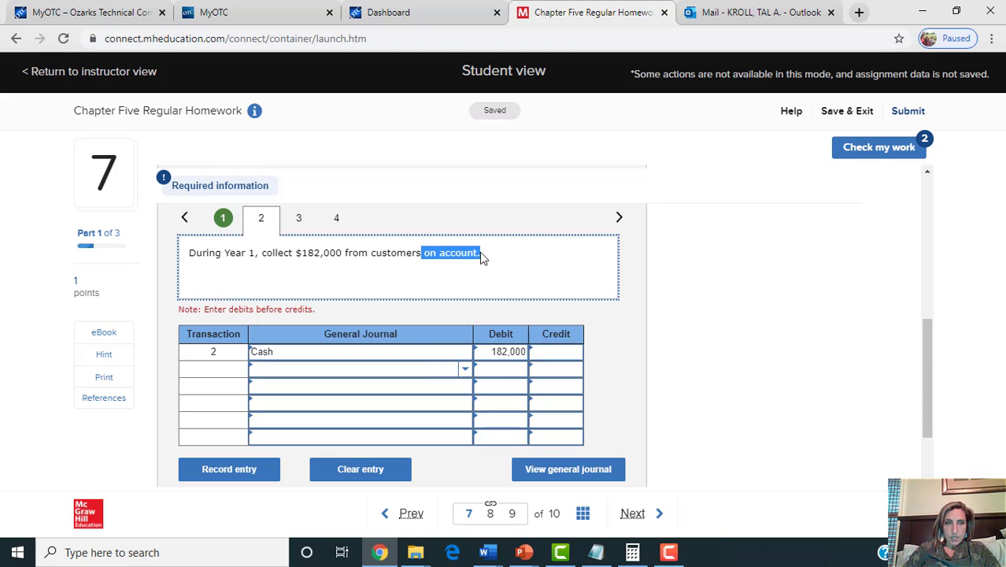
click(355, 368)
text(Accounts)
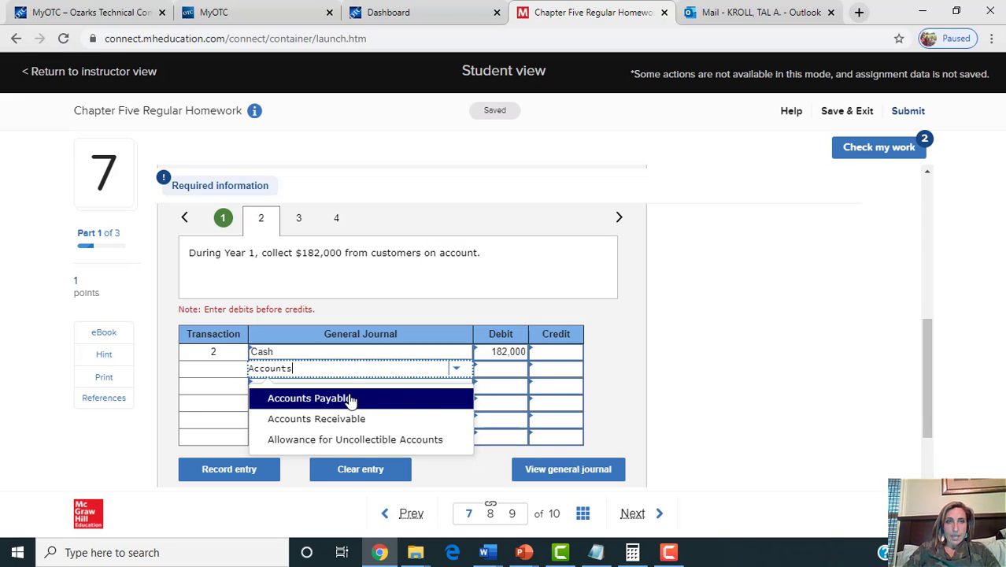
click(352, 418)
click(543, 368)
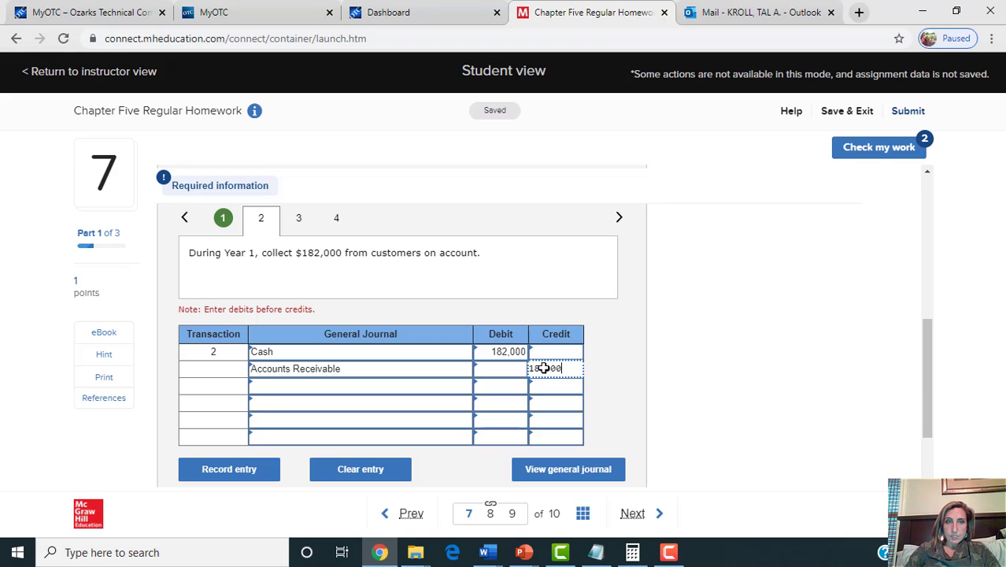
click(244, 469)
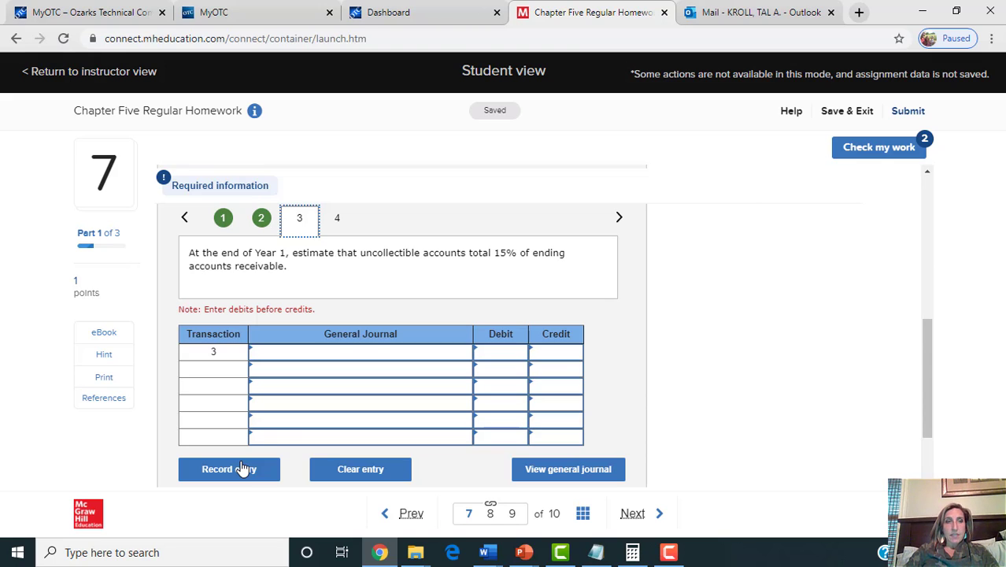
Step: Choose Bad Debt Expense and Allowance for Uncollectible Accounts as the two accounts of transaction 3
click(355, 355)
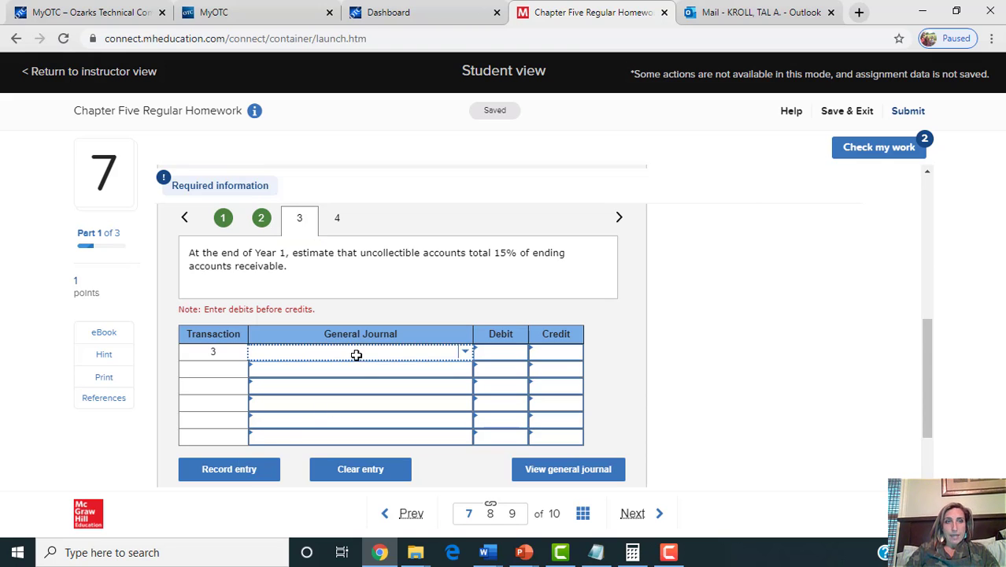
text(Bad)
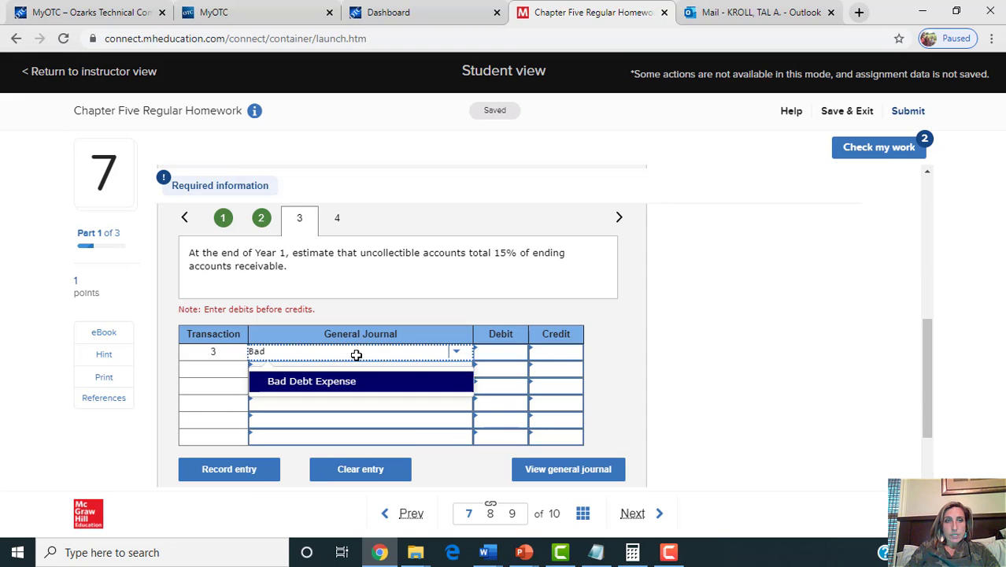
click(356, 381)
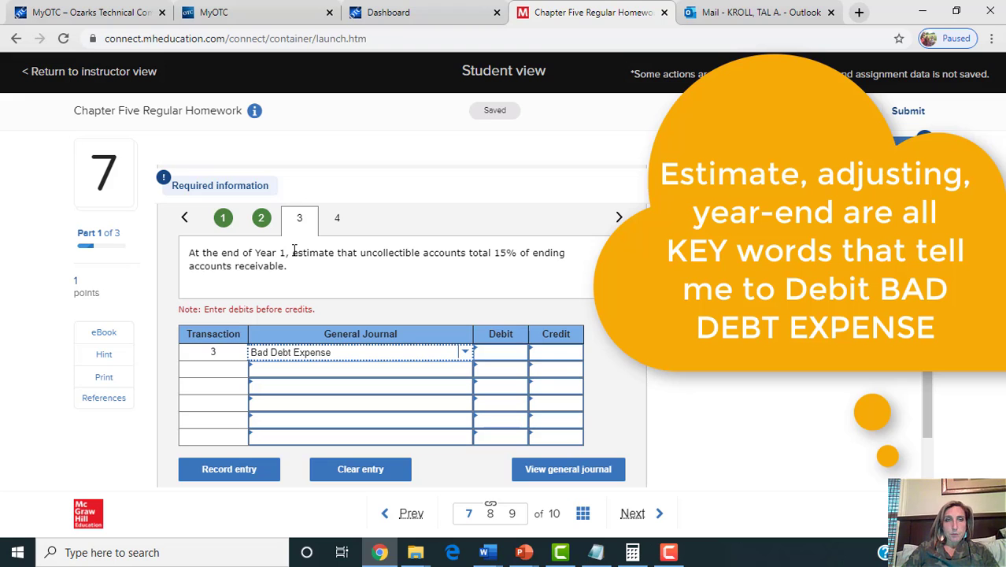
drag(293, 252, 321, 254)
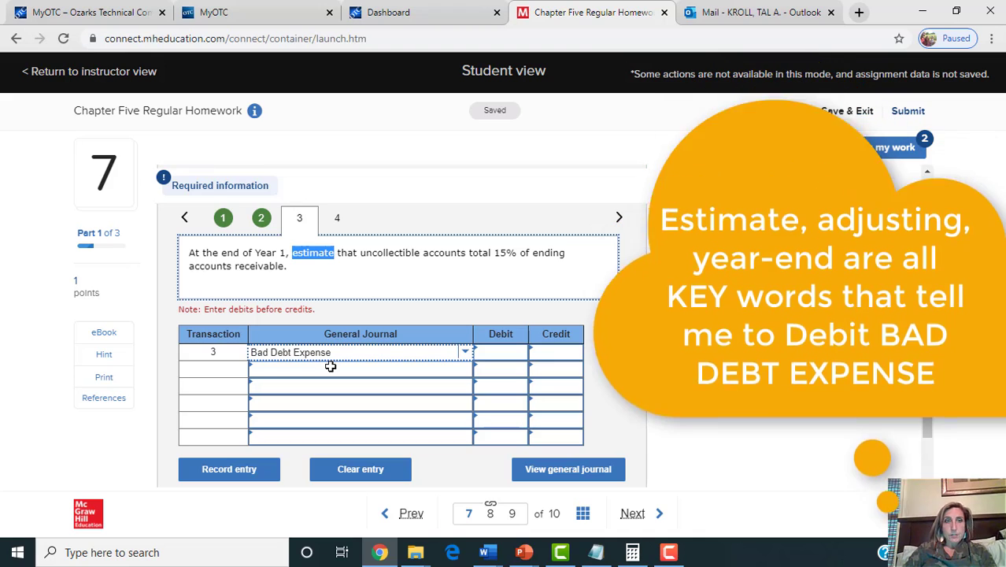
click(330, 366)
text(Allow)
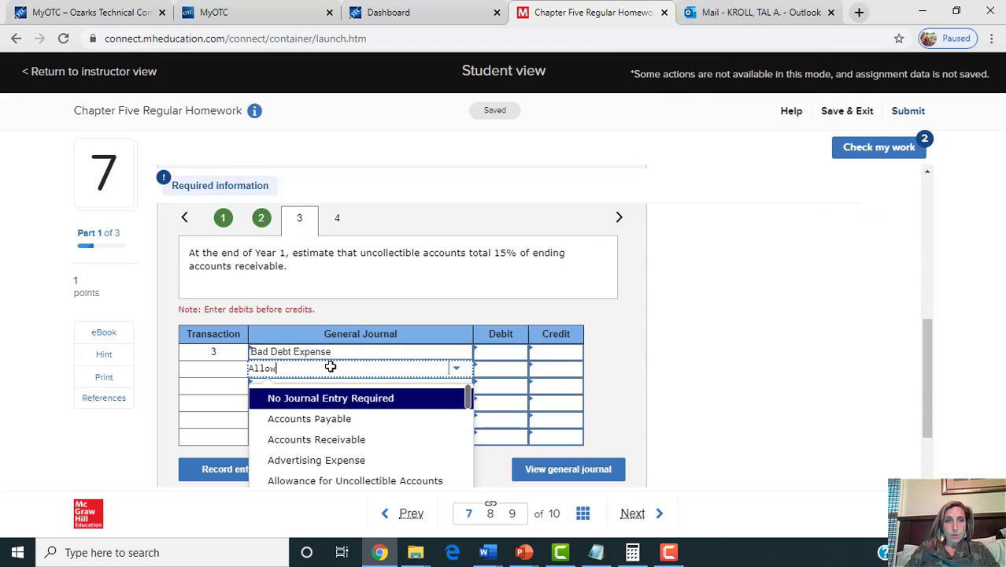
text(ance for)
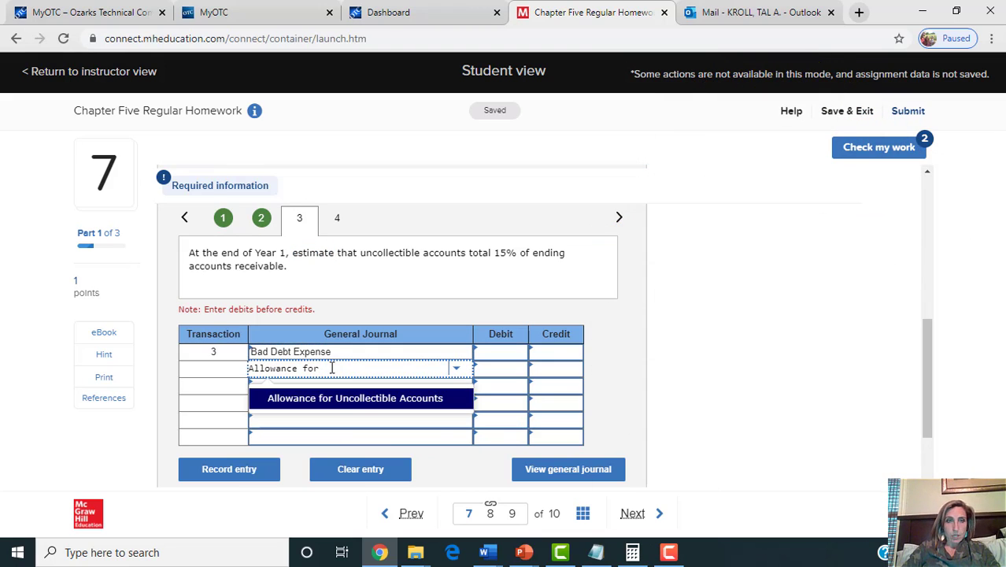
click(345, 403)
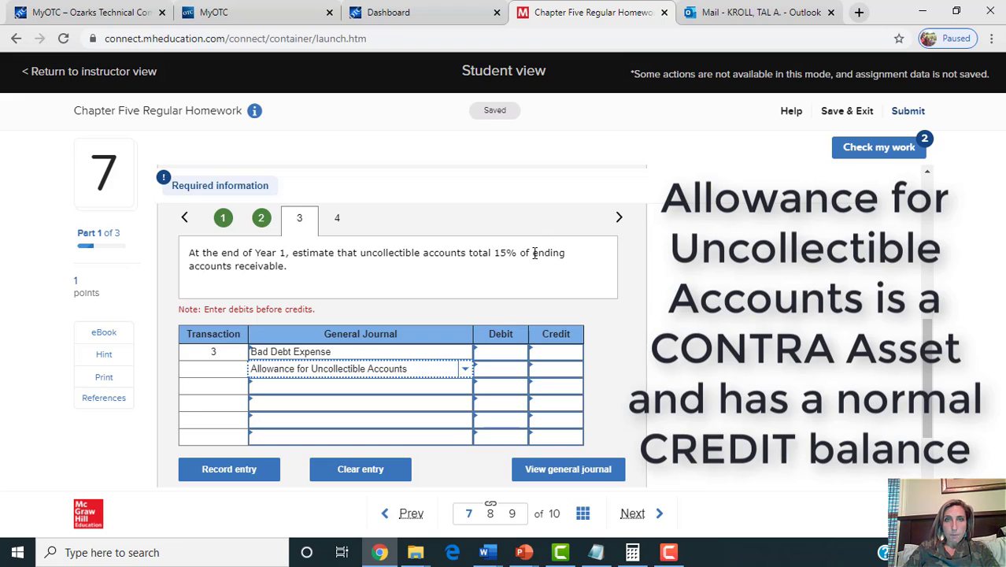
Step: Find the beginning accounts receivable balance in the required information, switch to Calculator and enter 25,700
drag(535, 253, 567, 256)
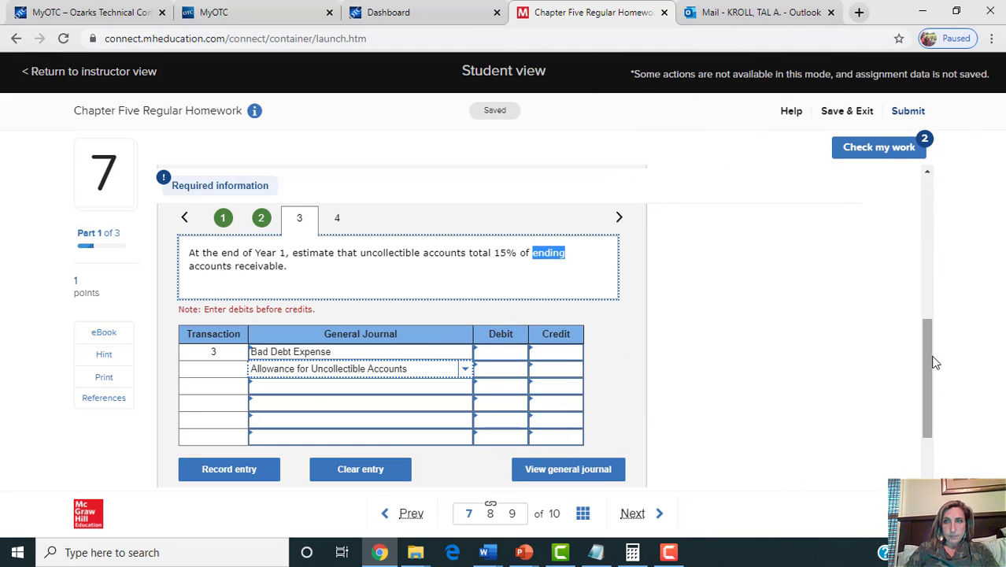
drag(932, 364, 921, 240)
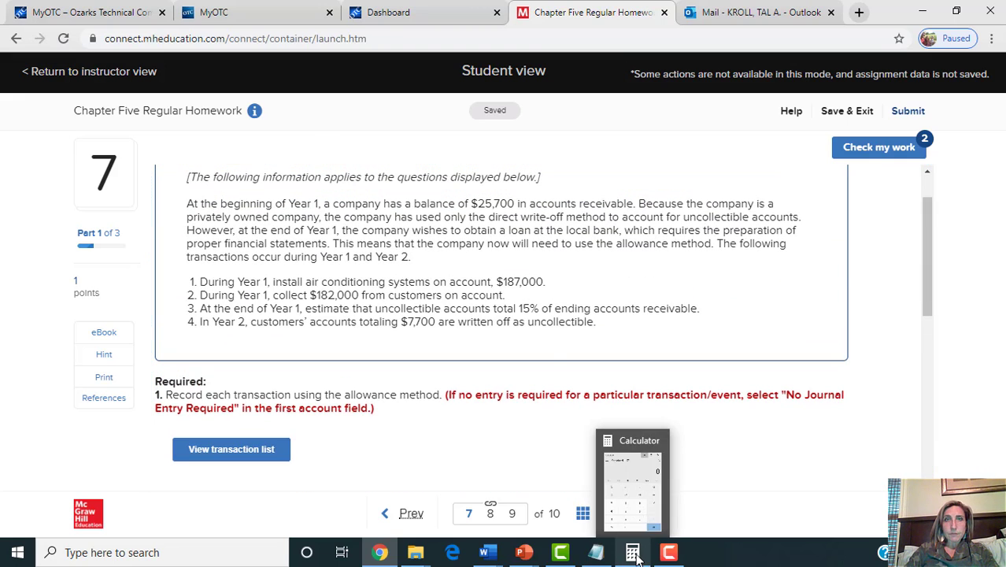
drag(471, 204, 515, 205)
click(669, 552)
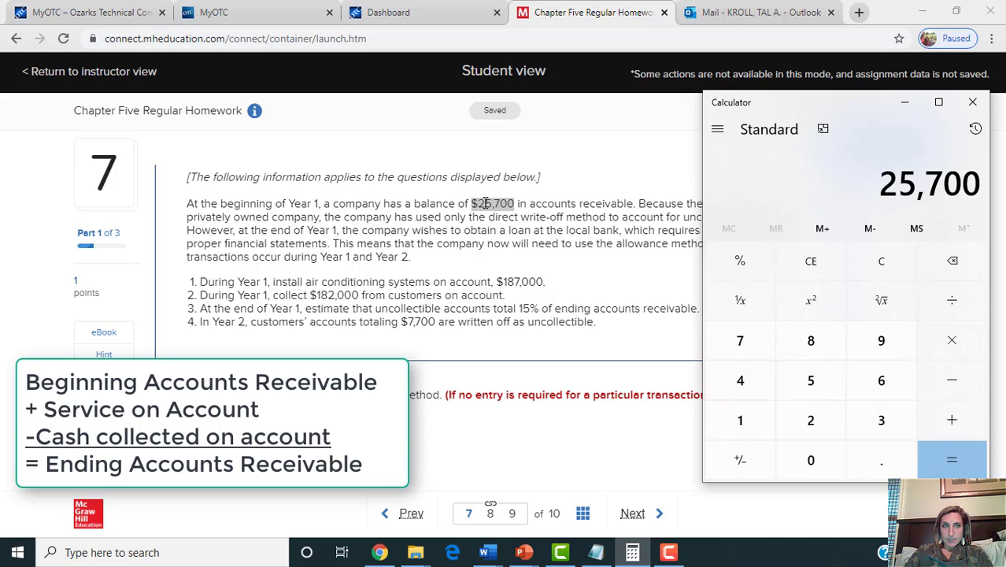
Step: Add the 187,000 of service on account to the beginning balance in the calculation
click(950, 419)
click(758, 427)
click(805, 351)
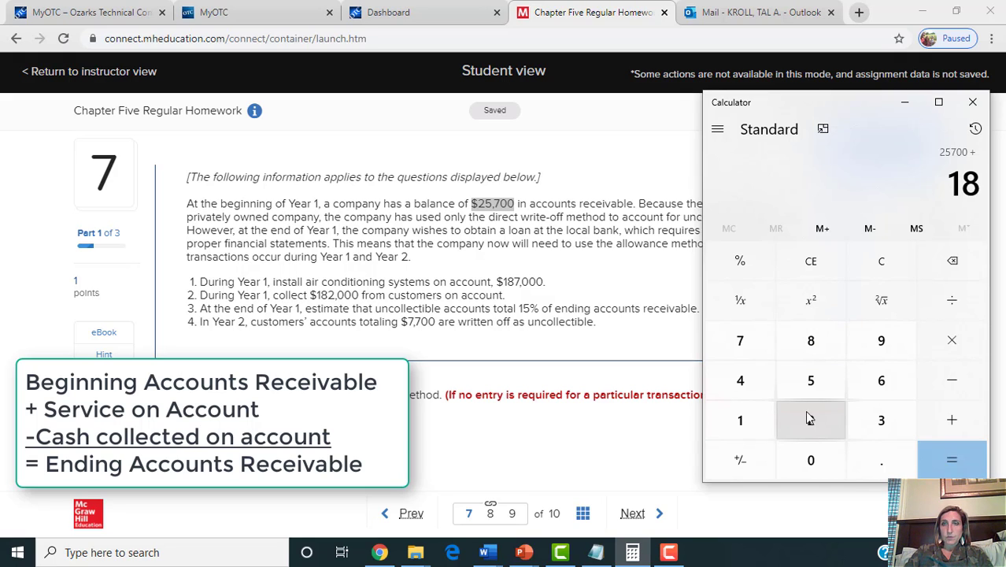
click(750, 348)
click(817, 462)
click(816, 462)
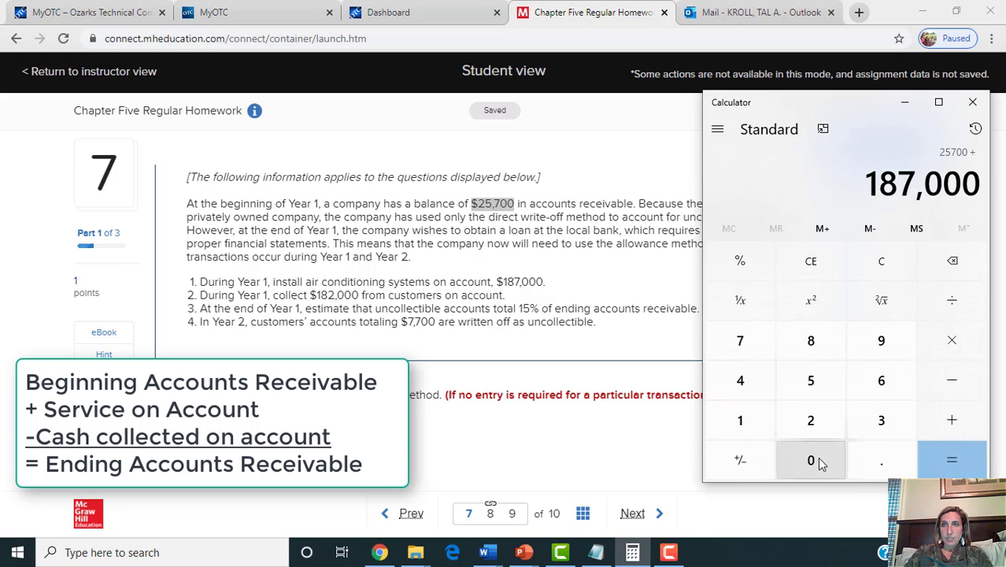
Step: Subtract the 182,000 collected on account in the calculation and compute the ending accounts receivable balance
click(952, 380)
click(749, 426)
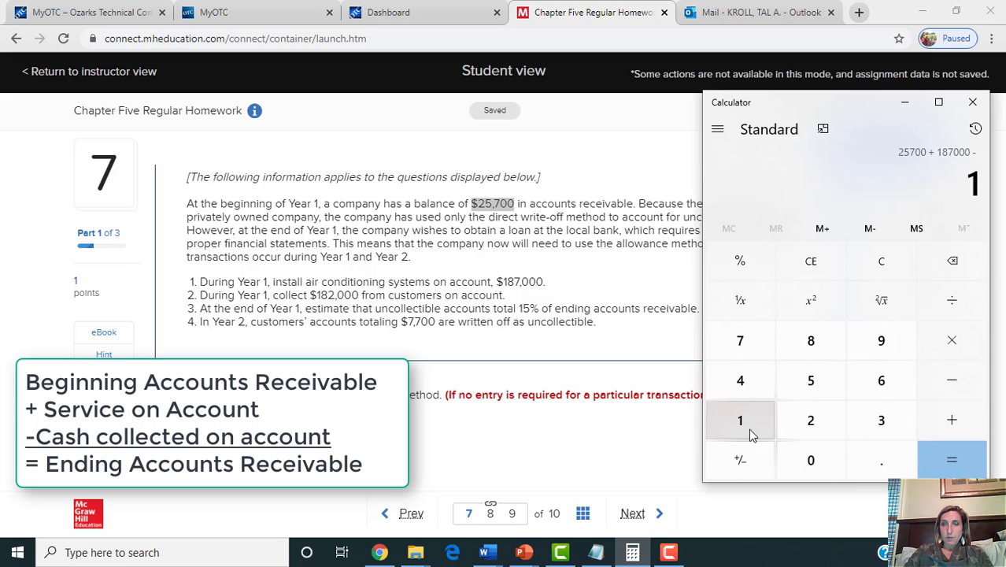
click(807, 347)
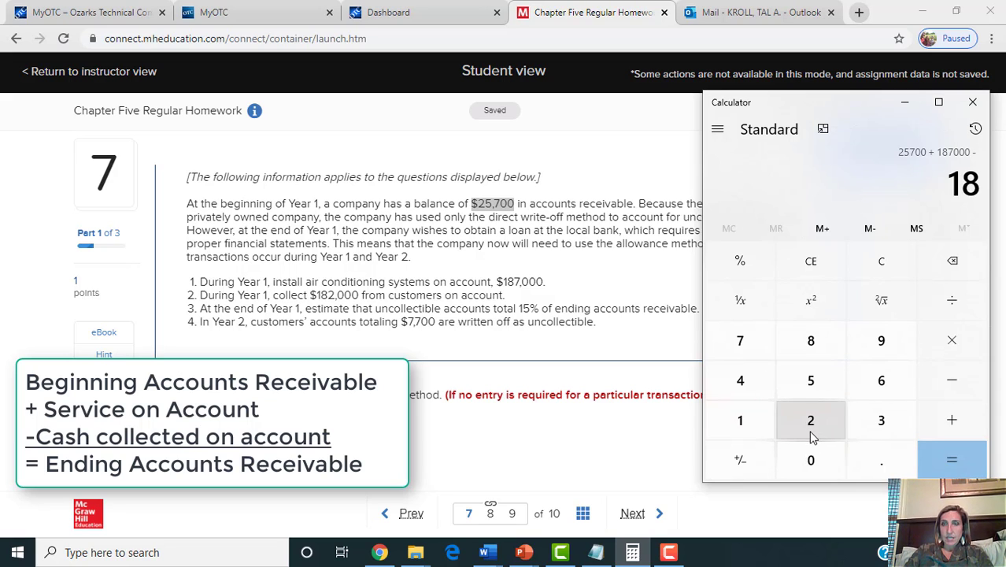
click(810, 429)
click(821, 461)
click(821, 460)
click(821, 461)
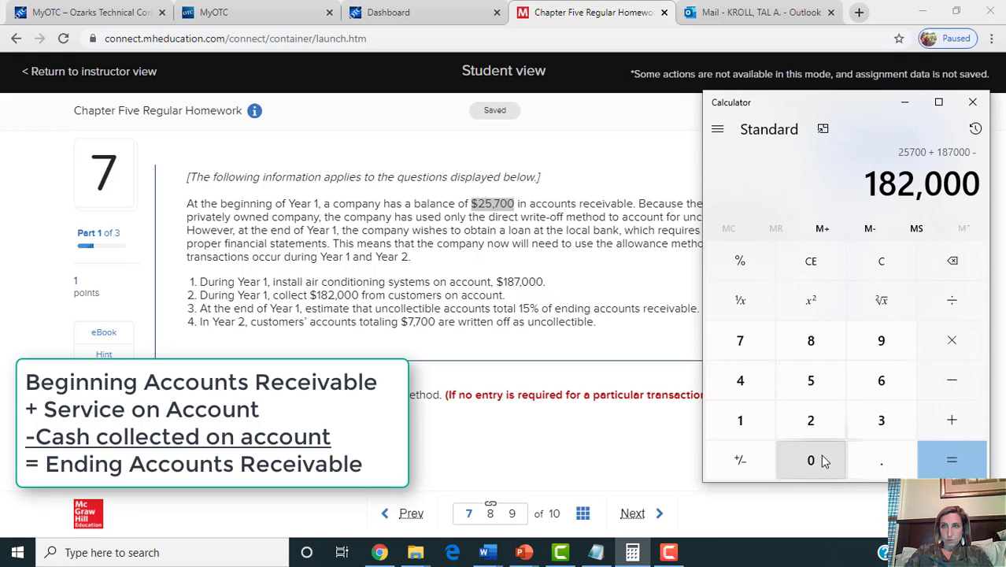
click(936, 461)
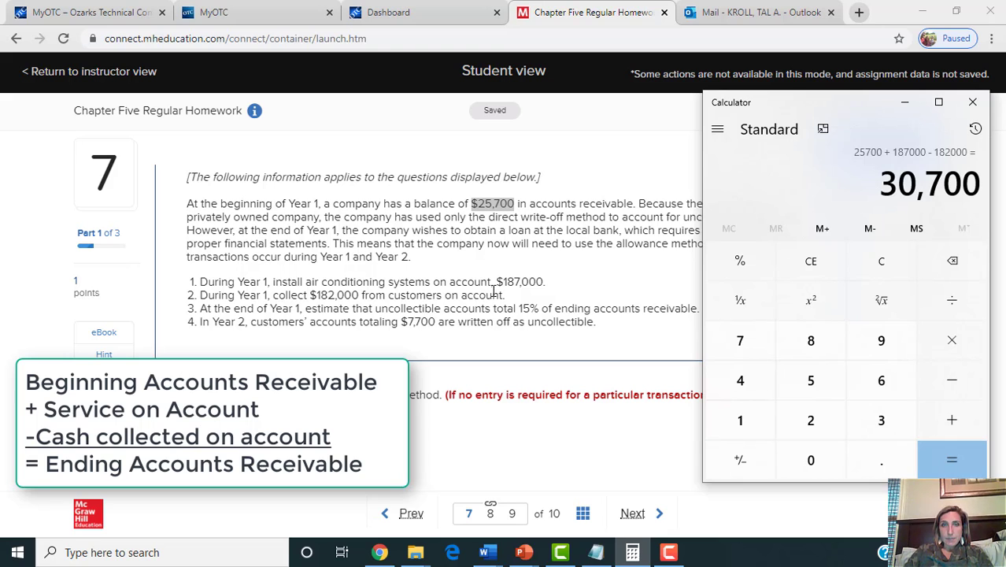
Step: Check the basis of the uncollectible estimate in item 3, return to Calculator and multiply the ending receivables balance by 0.15
drag(555, 309, 719, 319)
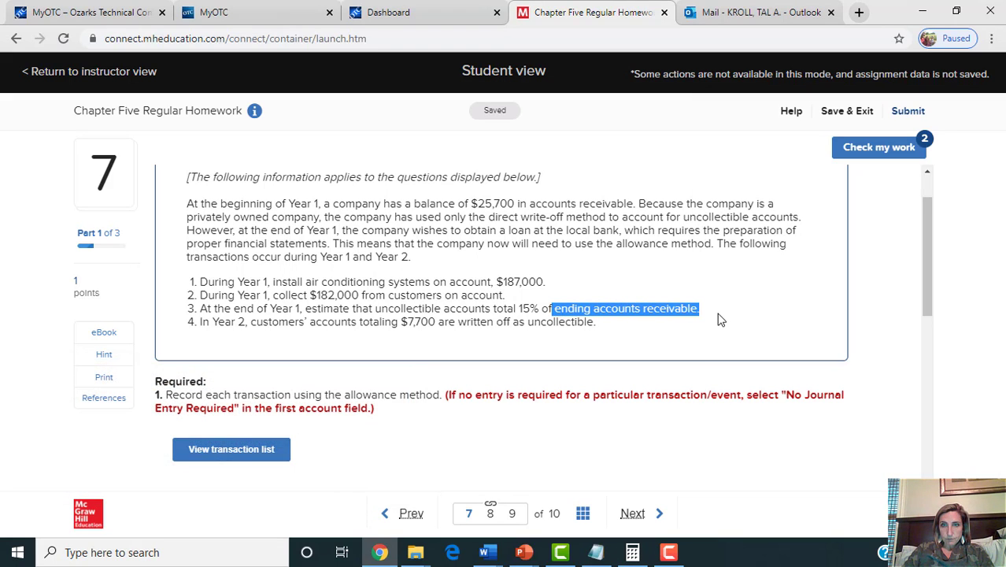
click(640, 553)
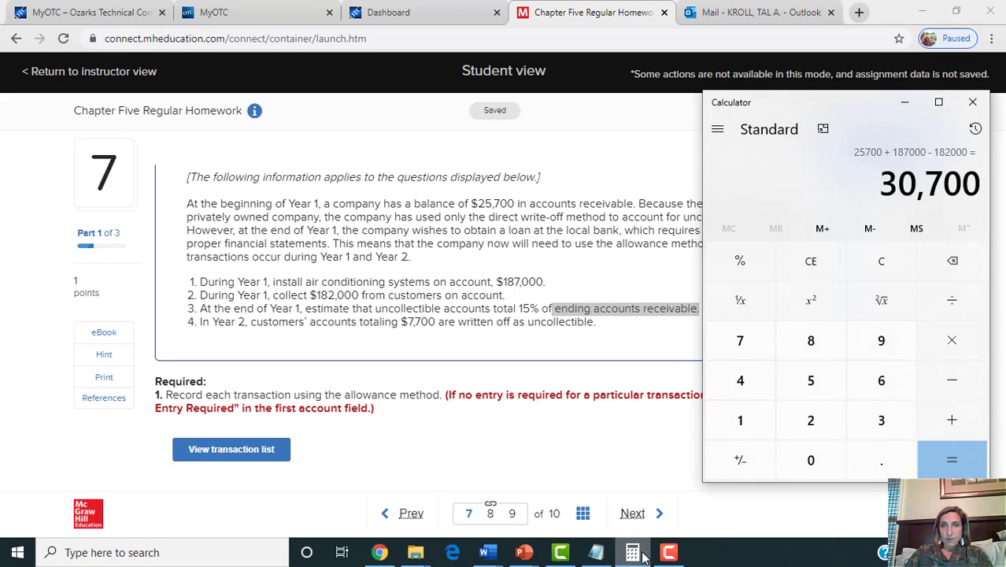
click(945, 349)
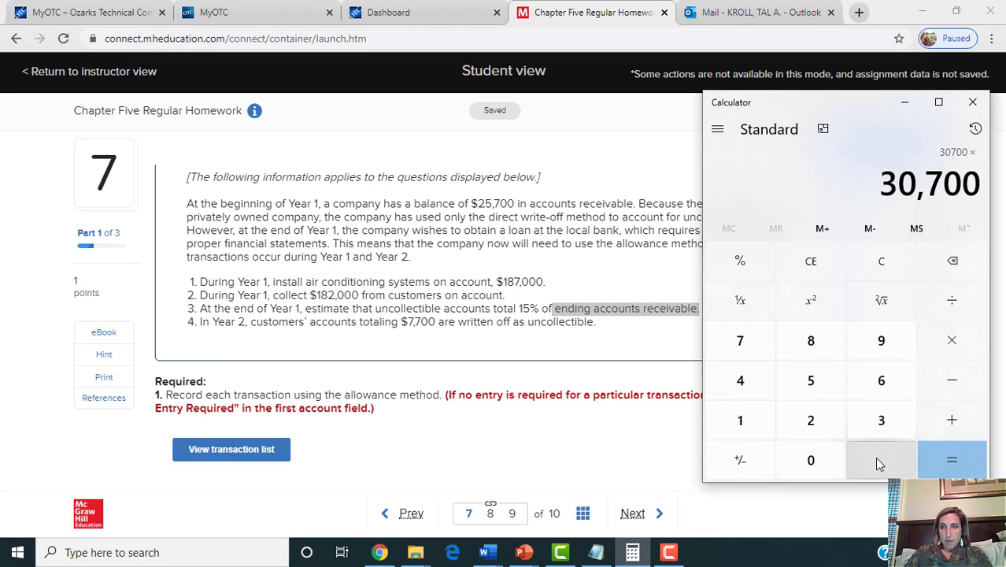
click(878, 463)
click(760, 421)
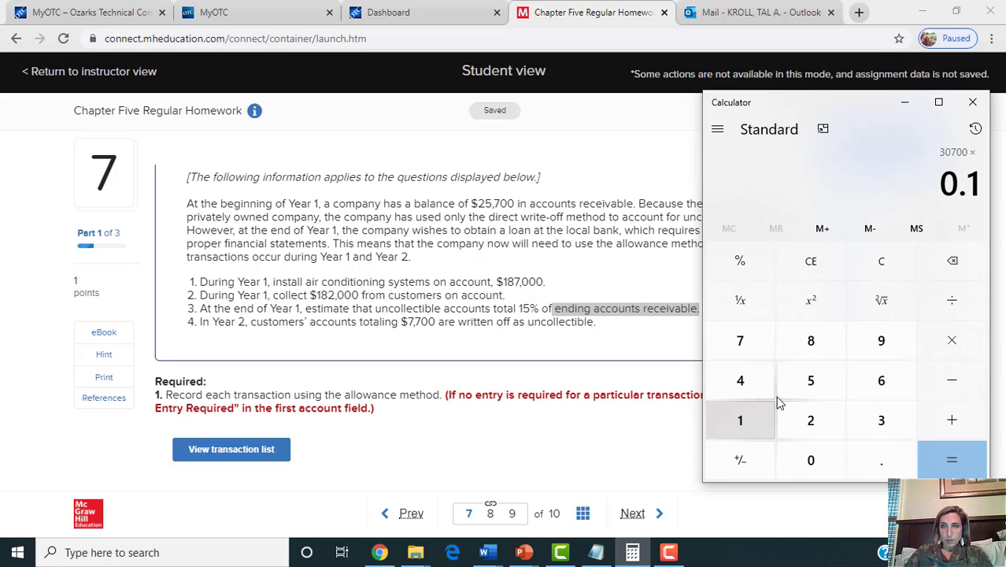
click(803, 390)
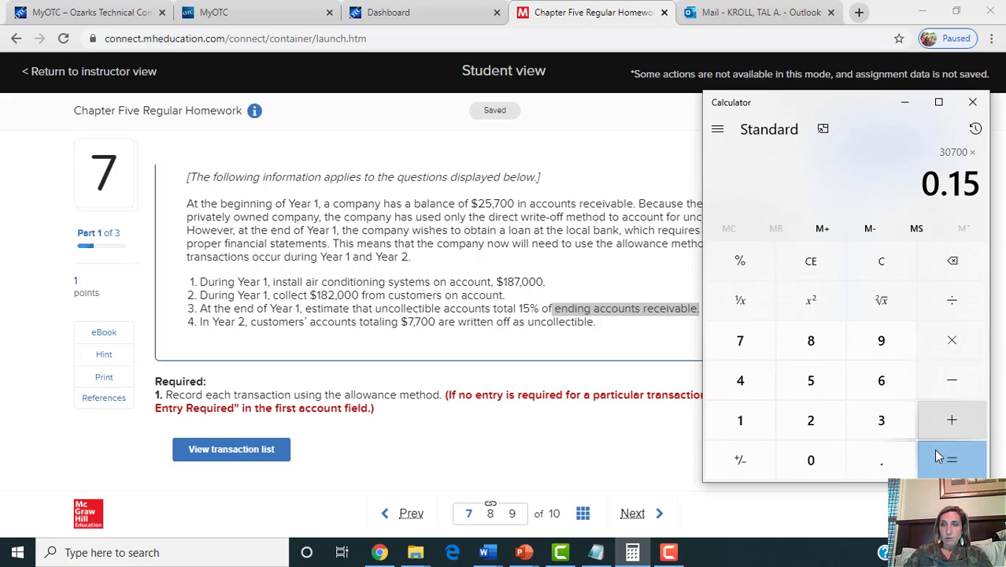
click(950, 472)
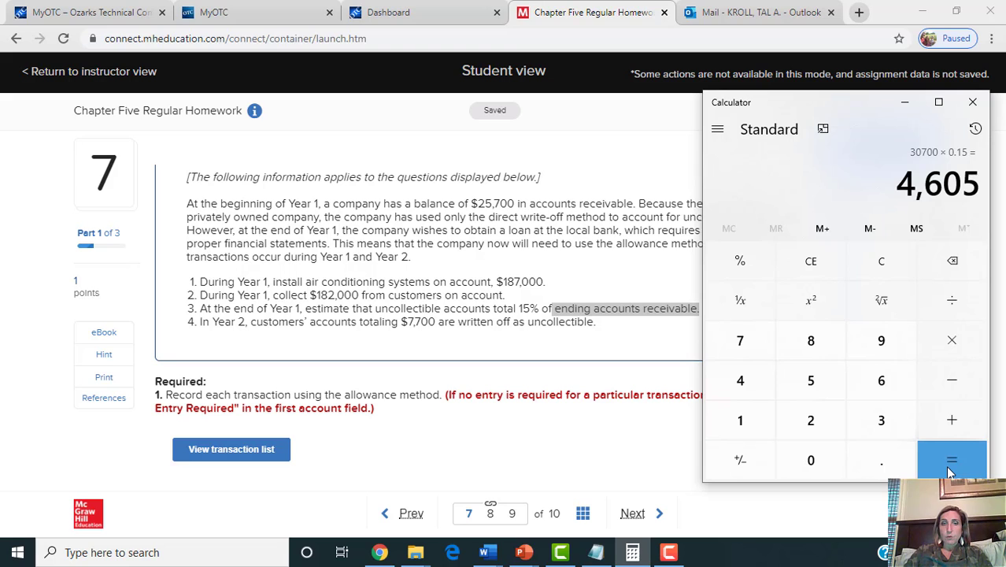
click(669, 552)
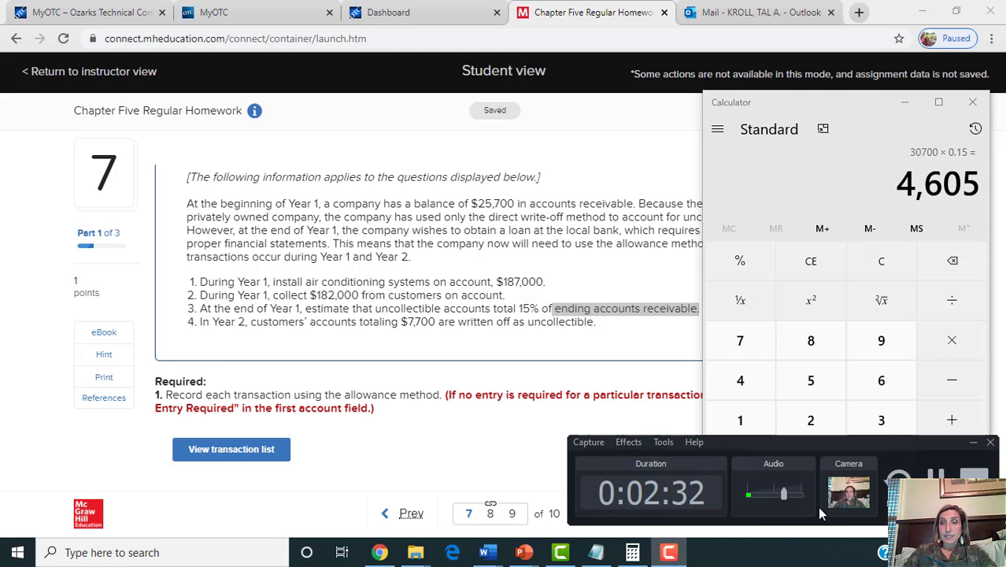
click(650, 556)
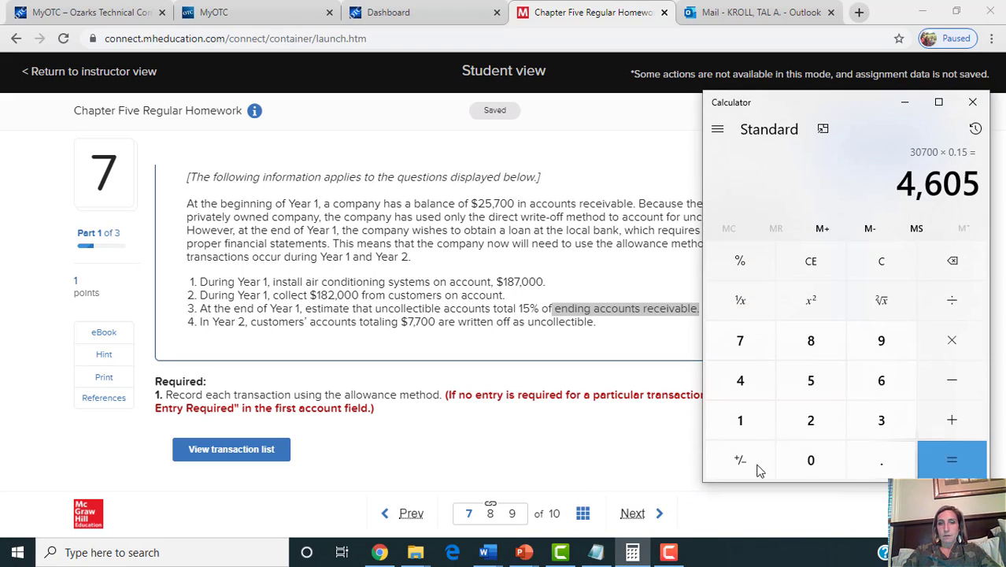
click(668, 552)
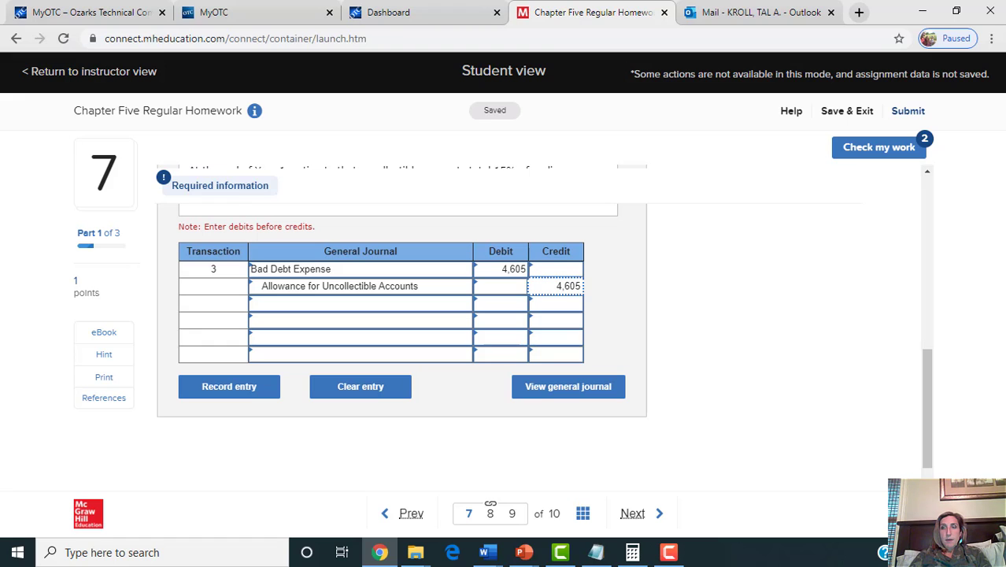
Step: Record the transaction 3 entry with 4,605 debited to Bad Debt Expense and credited to Allowance for Uncollectible Accounts
drag(926, 422, 924, 404)
drag(498, 226, 562, 227)
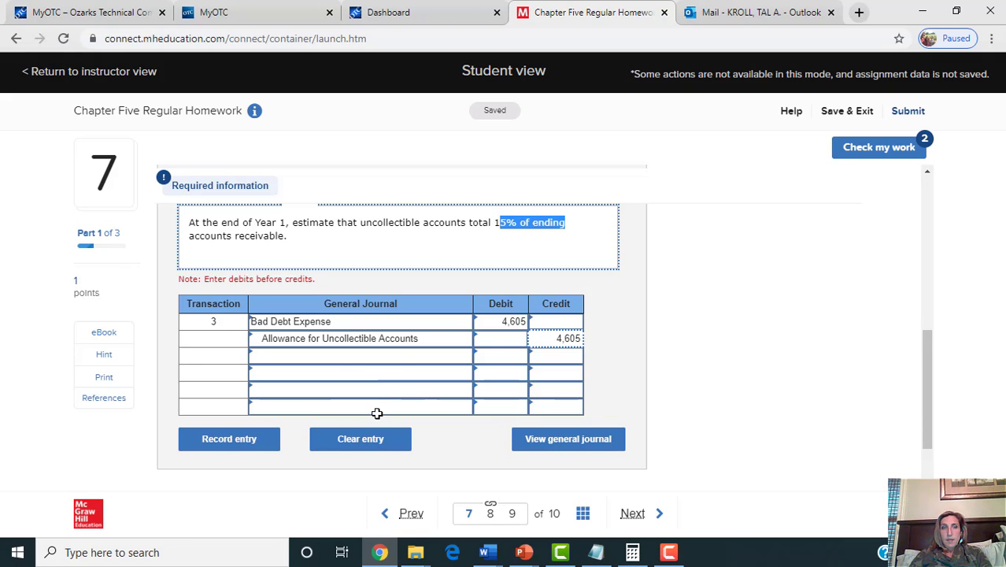
click(245, 443)
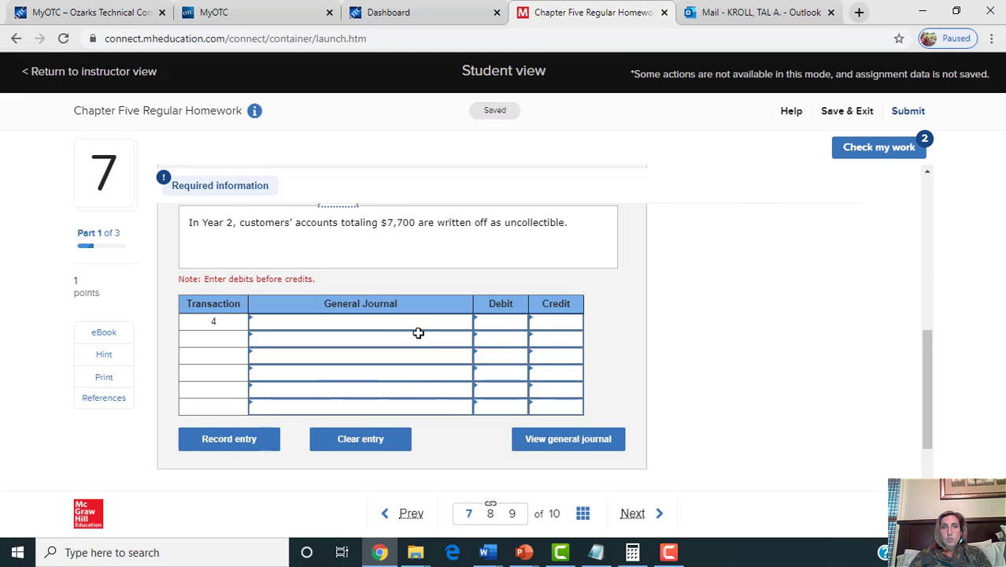
Step: Choose Allowance for Uncollectible Accounts on the first line of transaction 4 and debit it 7,700
click(419, 321)
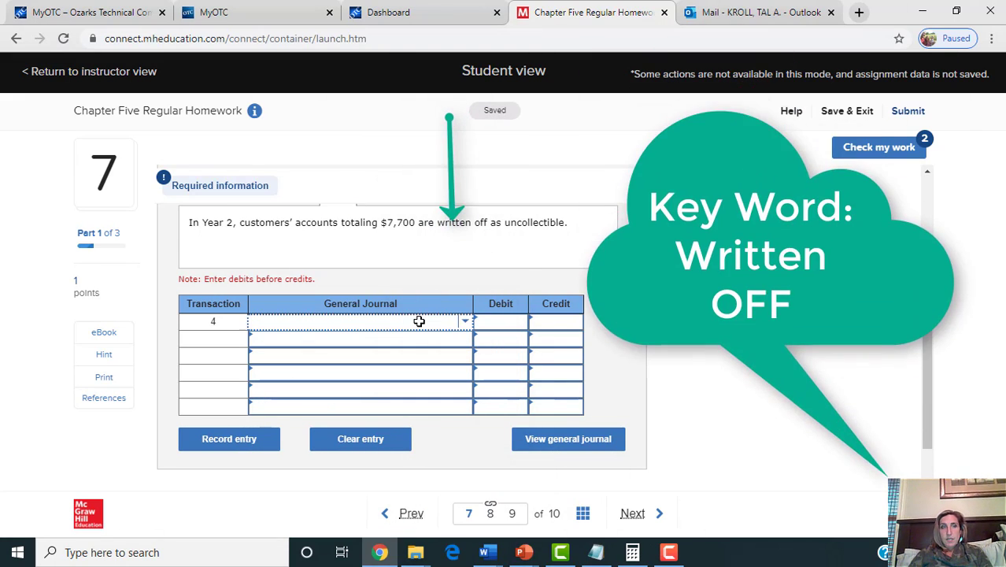
text(Allow)
key(Return)
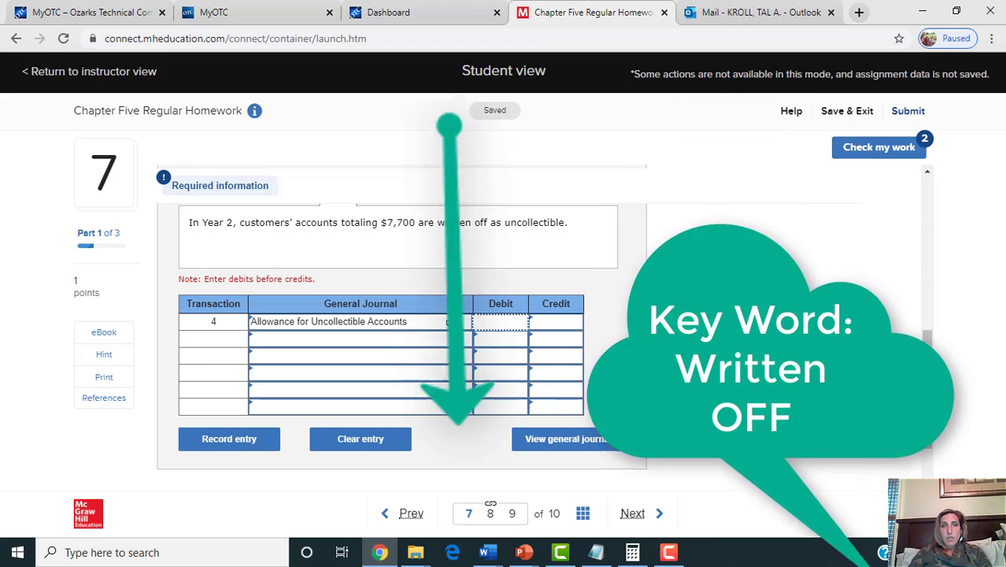
click(494, 325)
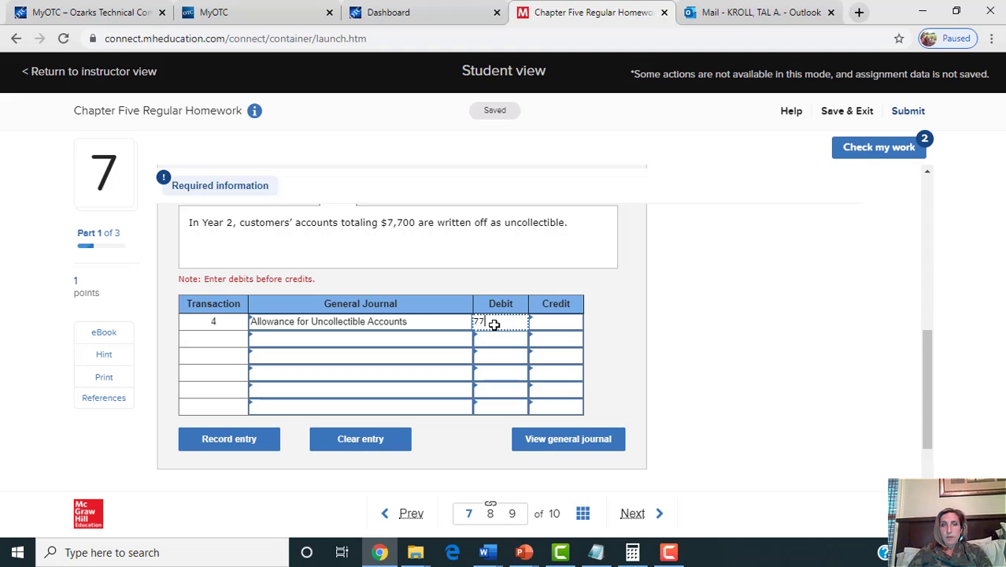
click(384, 223)
drag(380, 218, 479, 219)
Step: Add Accounts Receivable on the second line of transaction 4 with a credit of 7,700 and record the entry
click(385, 342)
text(Accounts R)
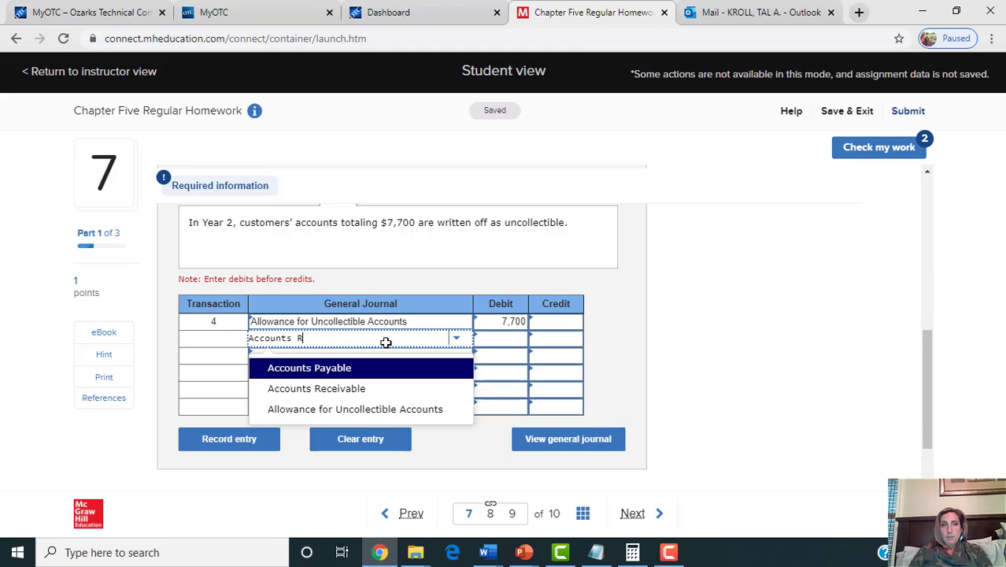
text(e)
click(380, 370)
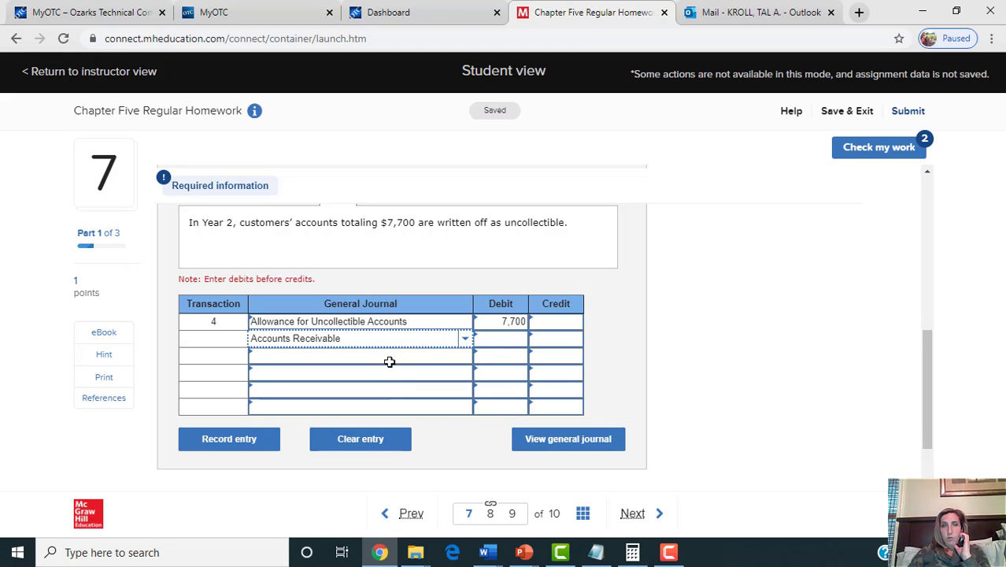
click(555, 342)
text(7700)
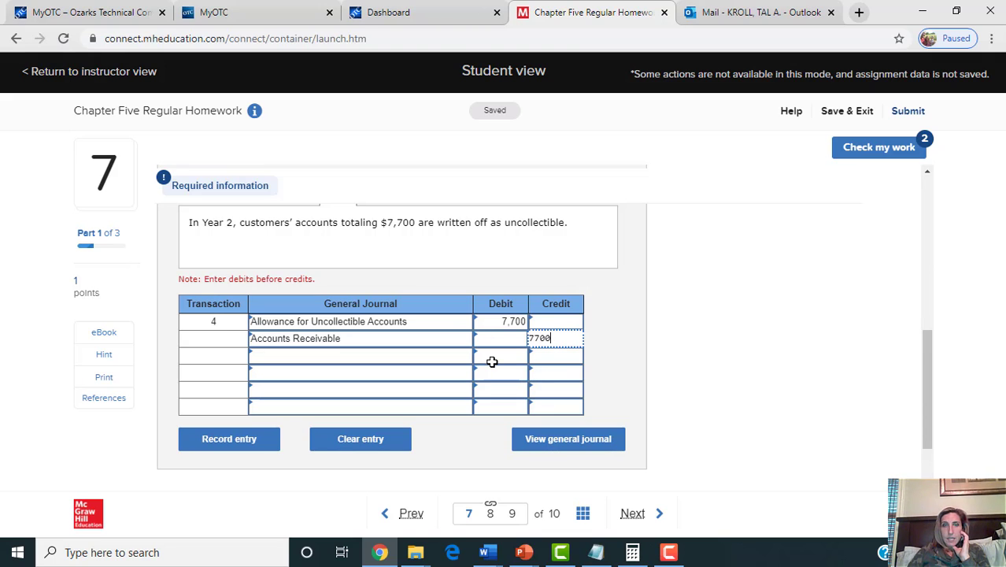
click(491, 362)
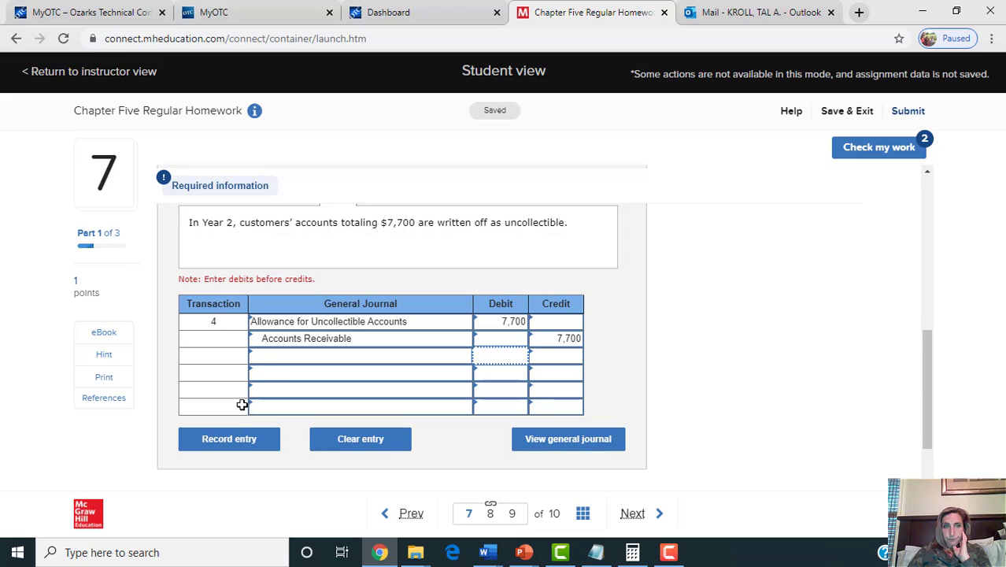
click(240, 443)
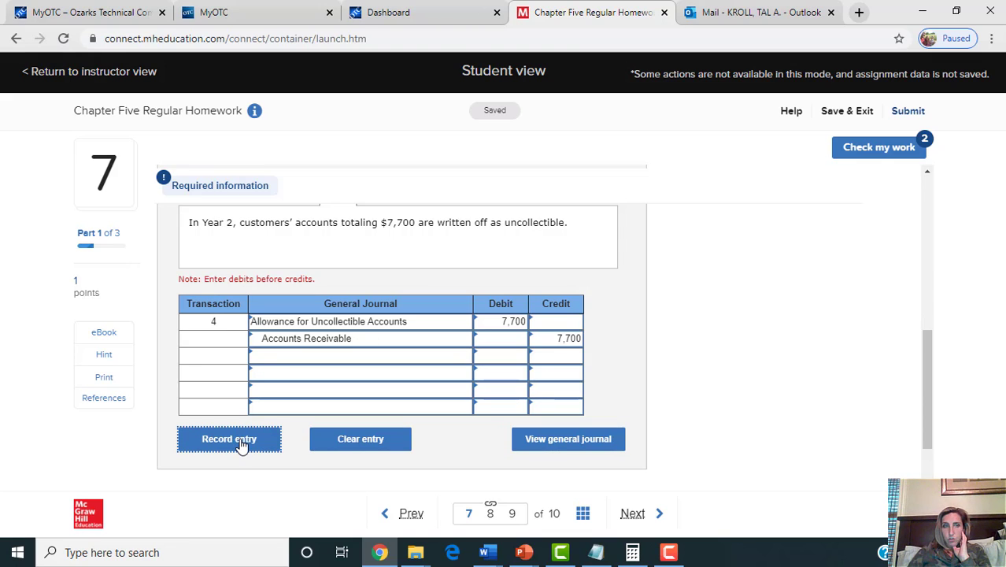
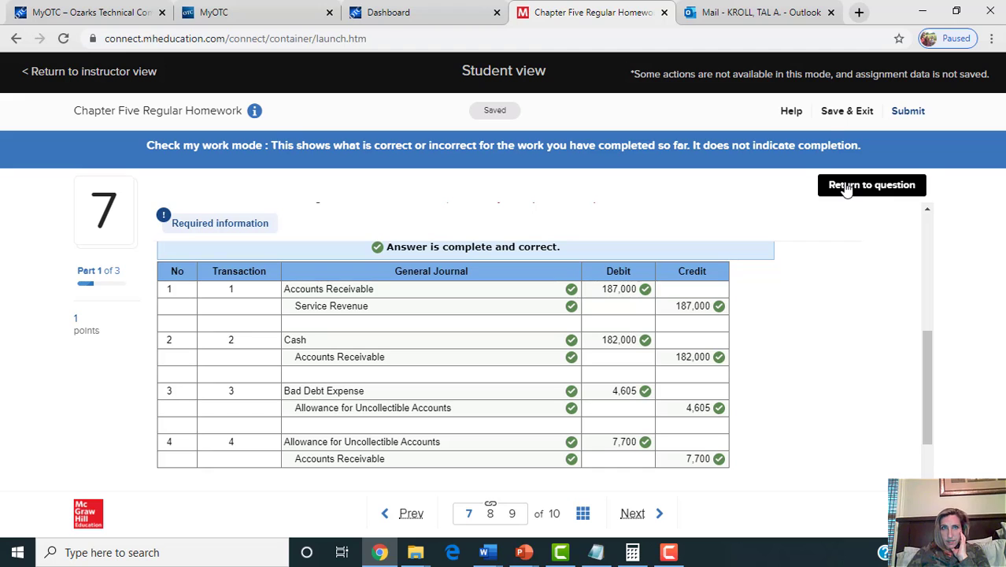
Step: Leave the work check of question 7 and go to the journal entry worksheet of question 8
click(846, 188)
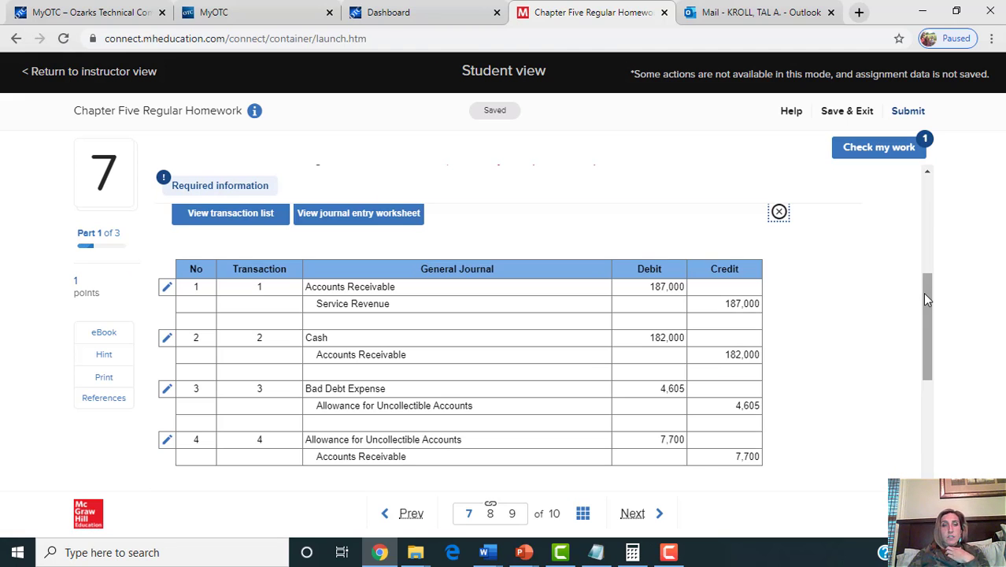
click(633, 515)
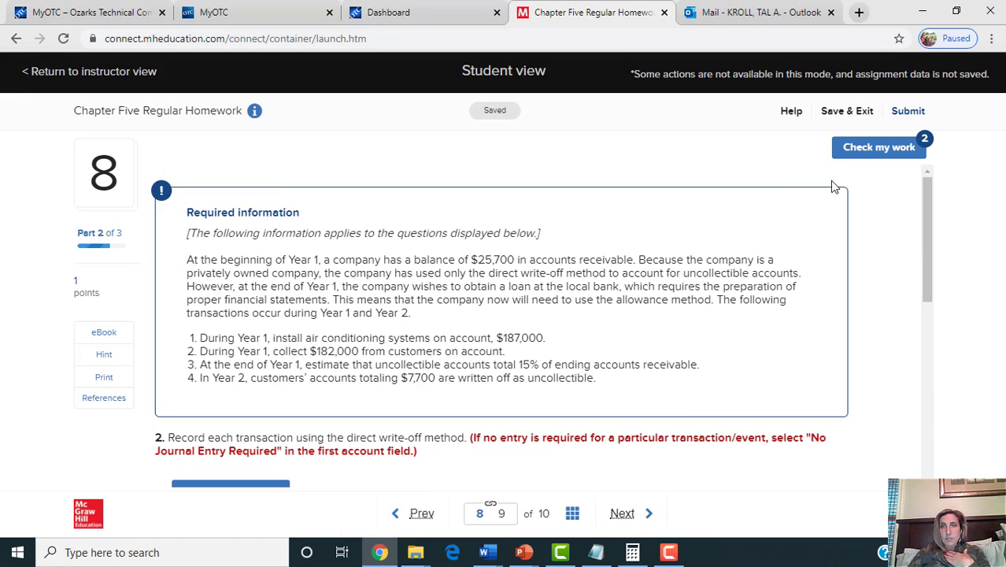
drag(928, 227, 959, 365)
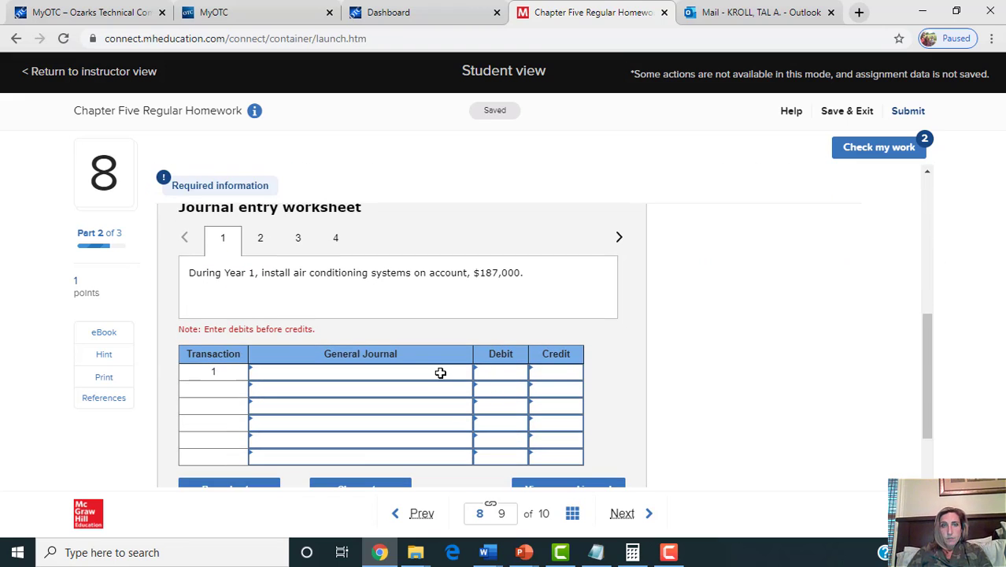
Step: Choose Accounts Receivable and Service Revenue as the two accounts of transaction 1 in question 8
click(440, 373)
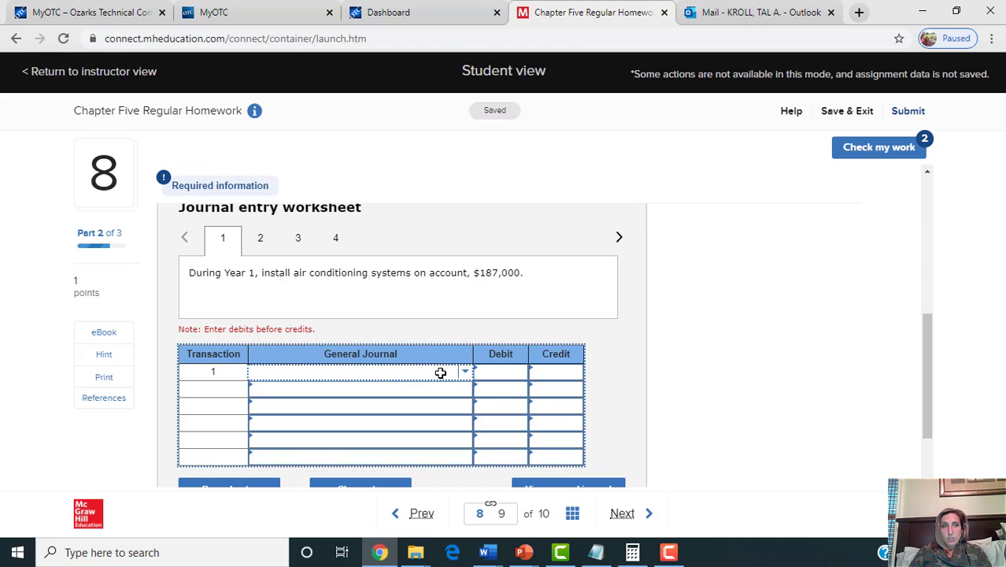
text(Accoun)
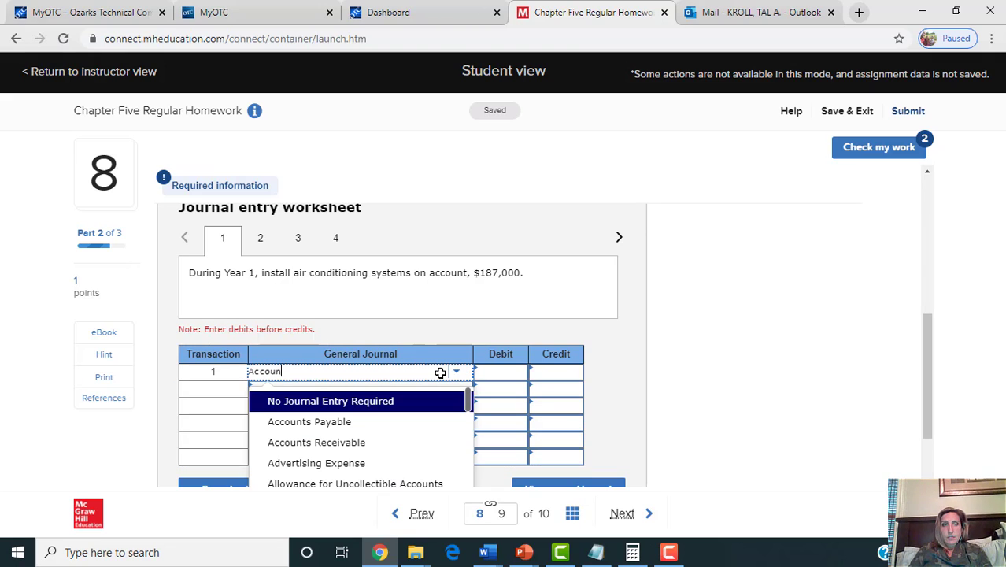
text(ts Payable)
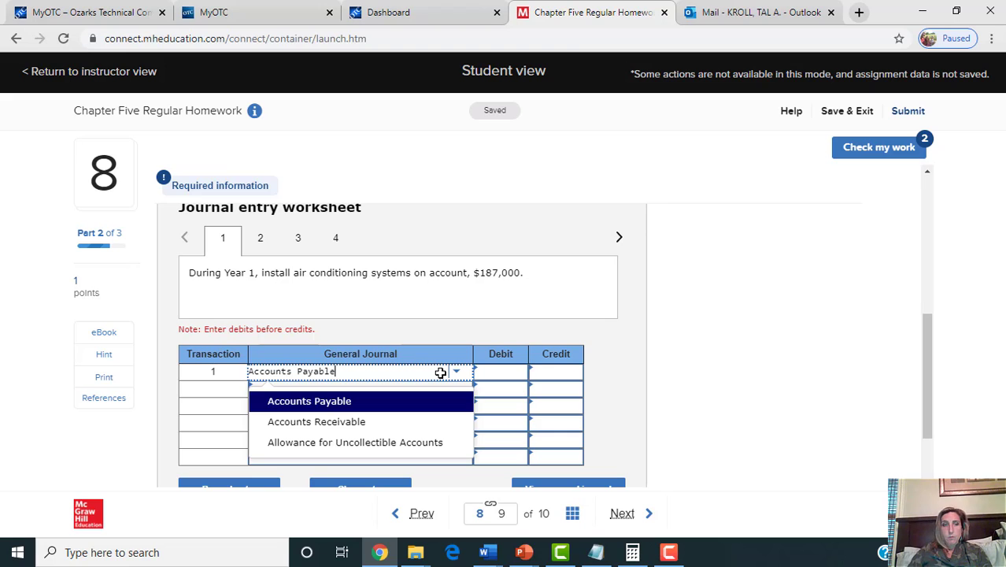
key(Down)
key(Tab)
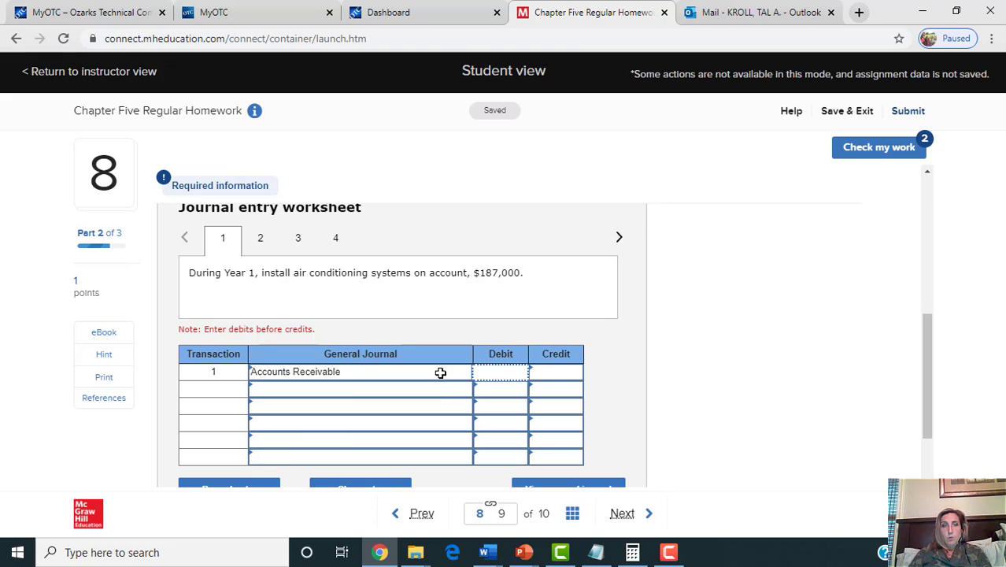
click(438, 388)
text(Ser)
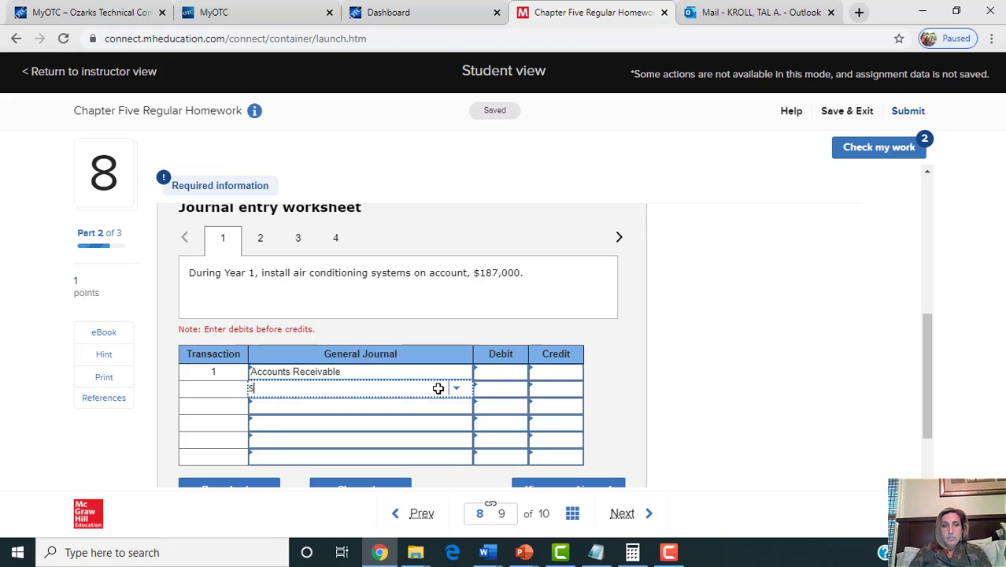
key(Down)
key(Down)
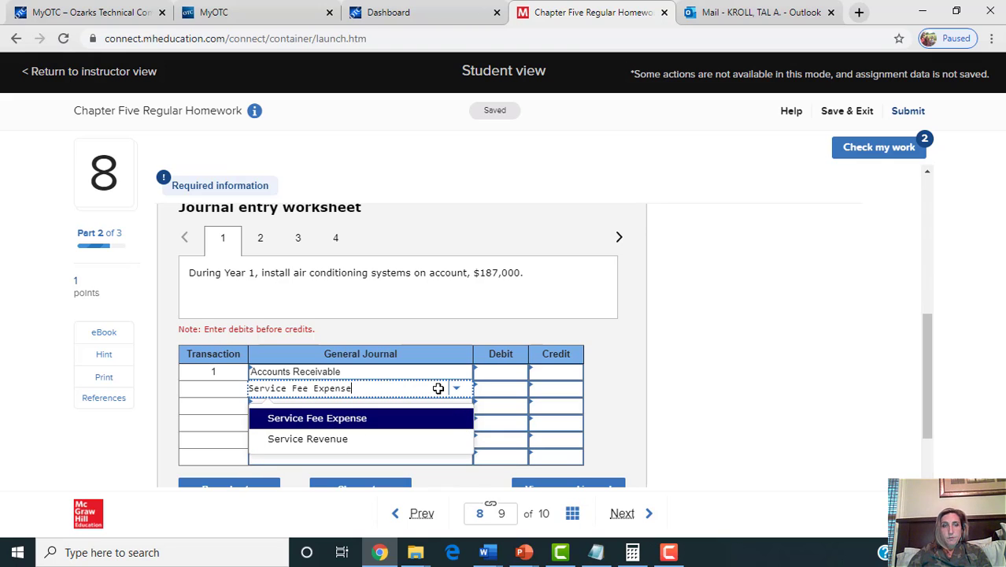
key(Return)
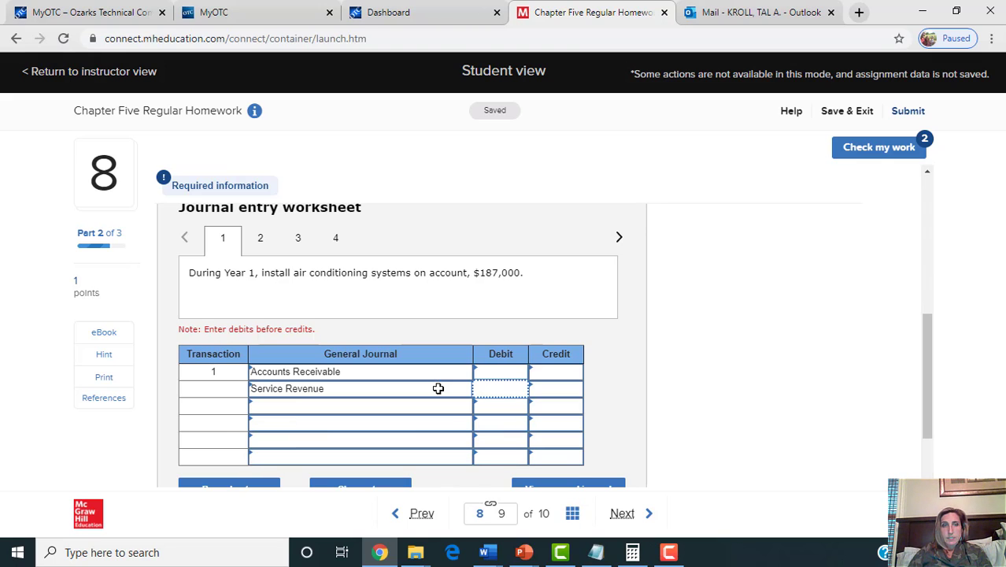
Step: Debit Accounts Receivable and credit Service Revenue 187,000 each in transaction 1, and record the entry
click(504, 369)
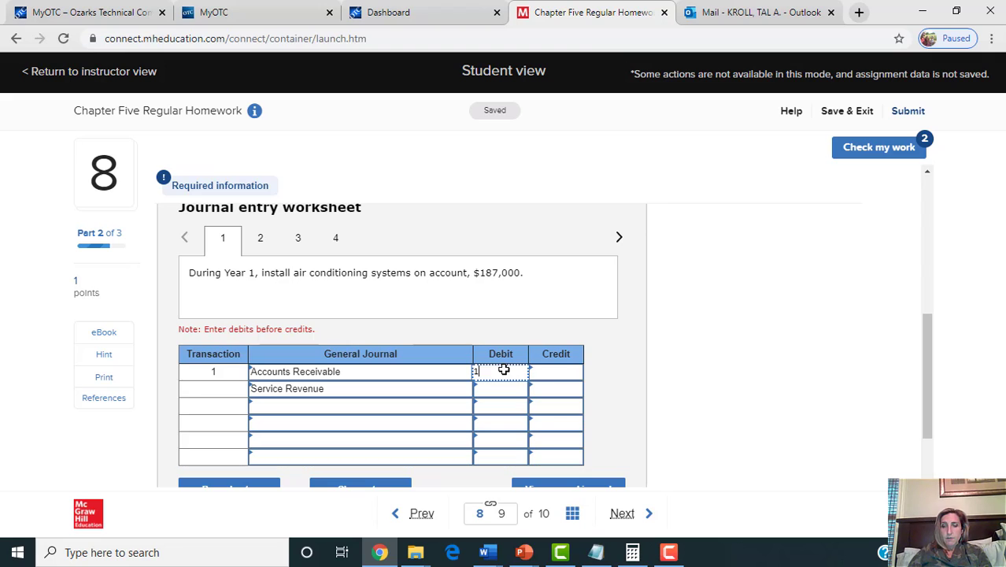
text(187,000)
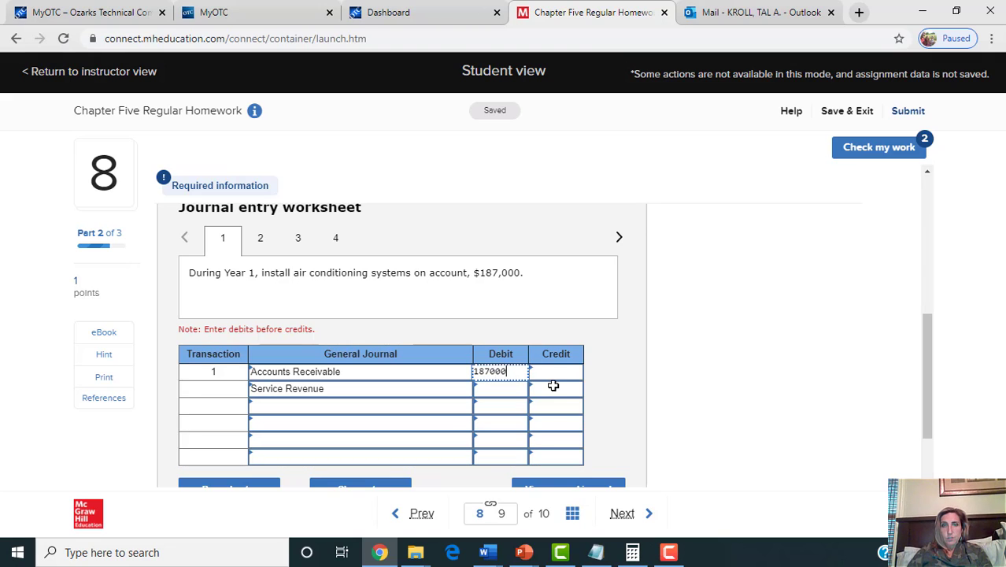
click(553, 385)
text(187,00)
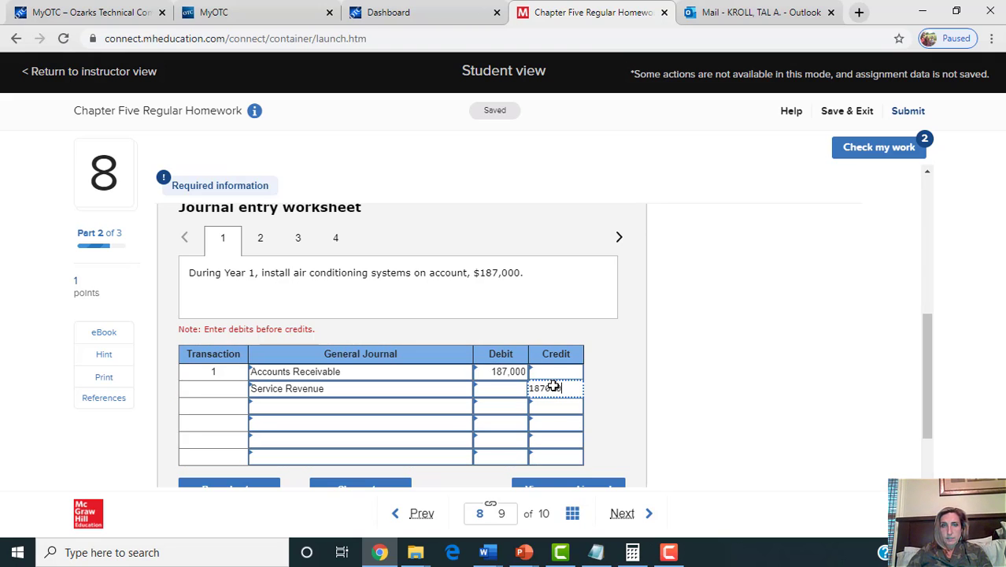
text(0)
click(719, 375)
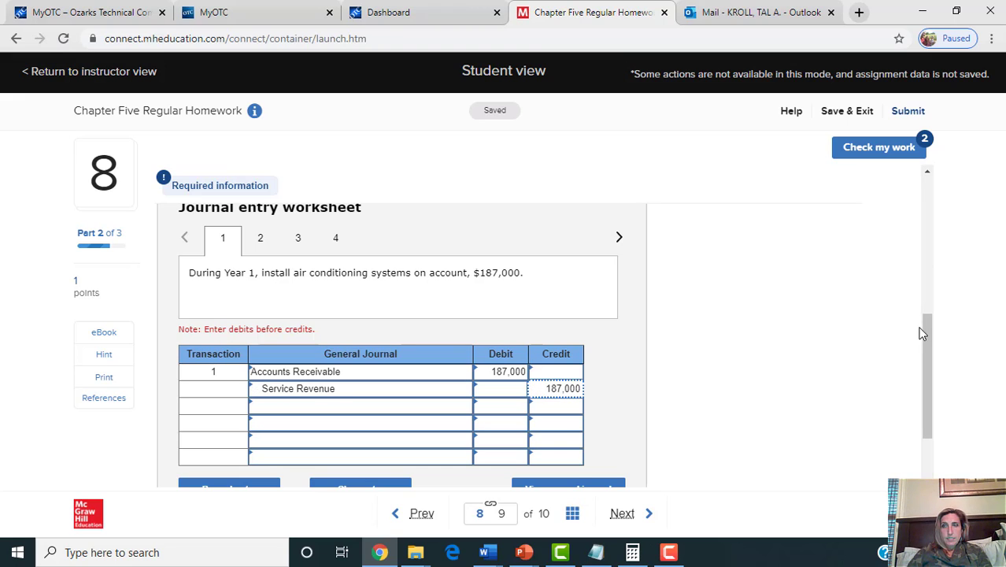
drag(923, 335, 925, 370)
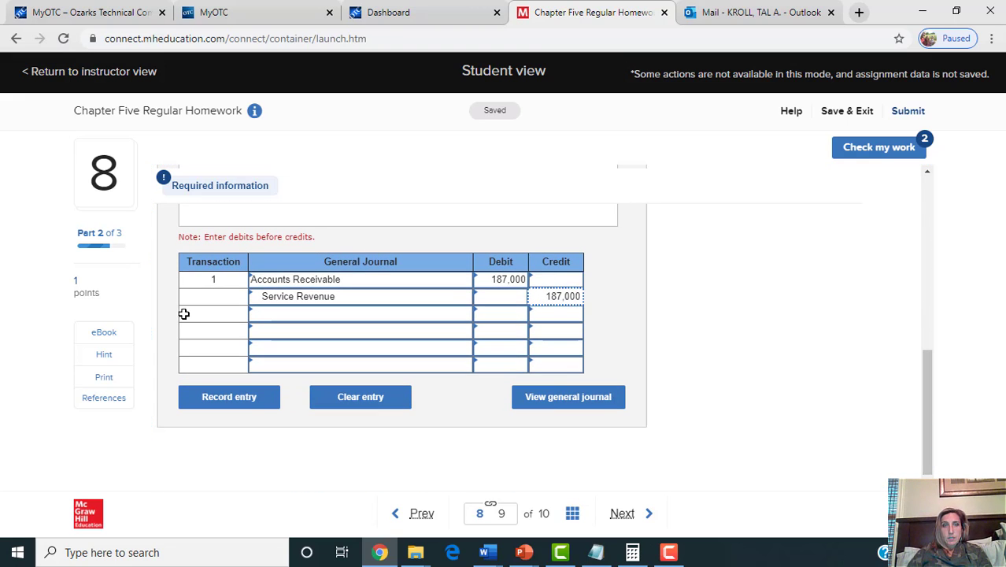
click(247, 397)
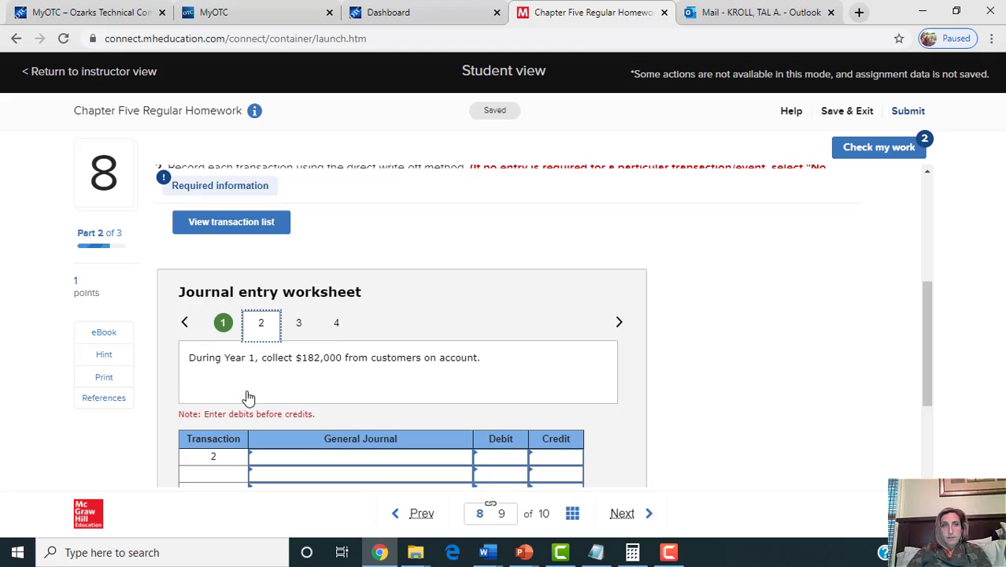
Step: Choose Cash on the first line of transaction 2 and debit it 182,000
click(378, 459)
text(Cash)
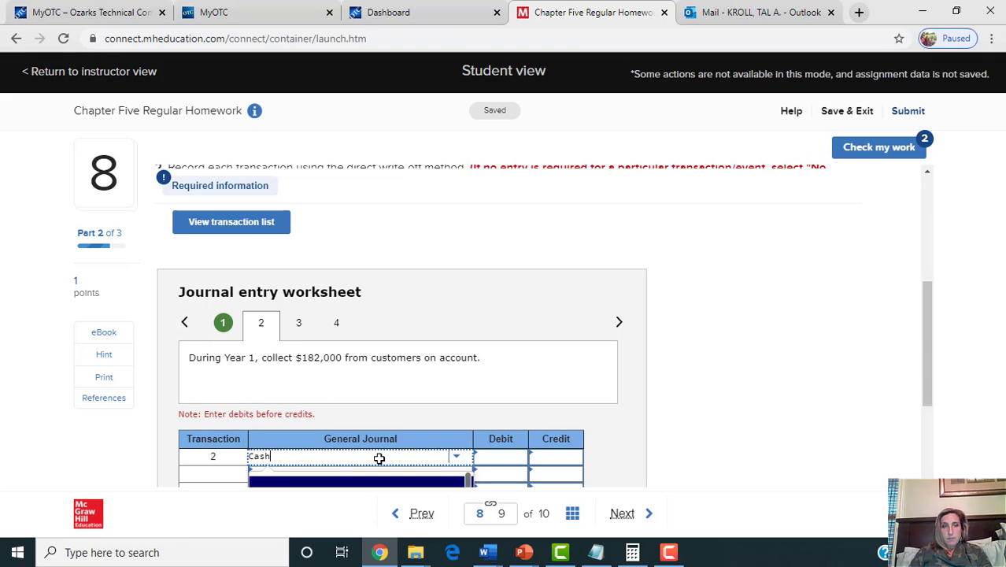
key(Tab)
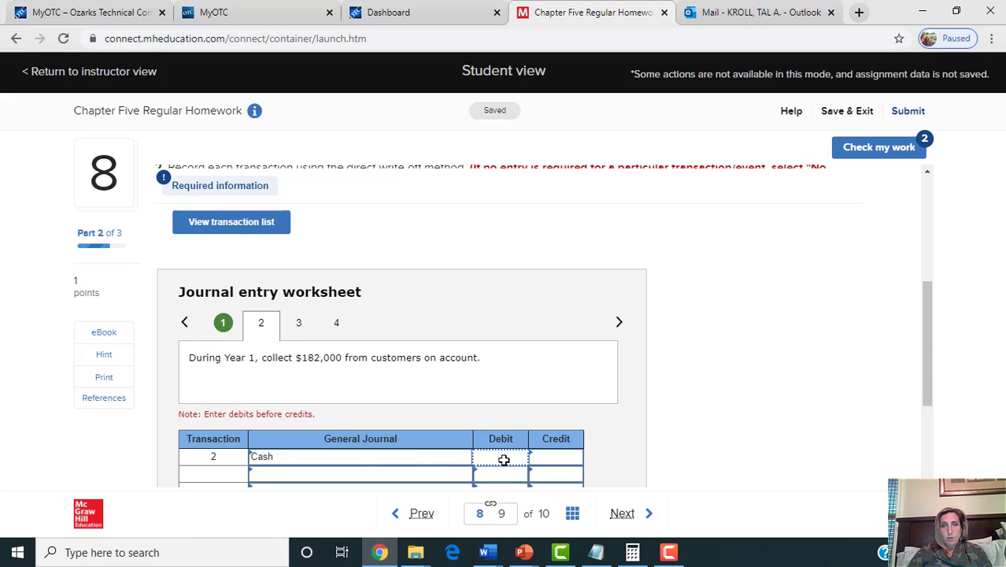
text(182000)
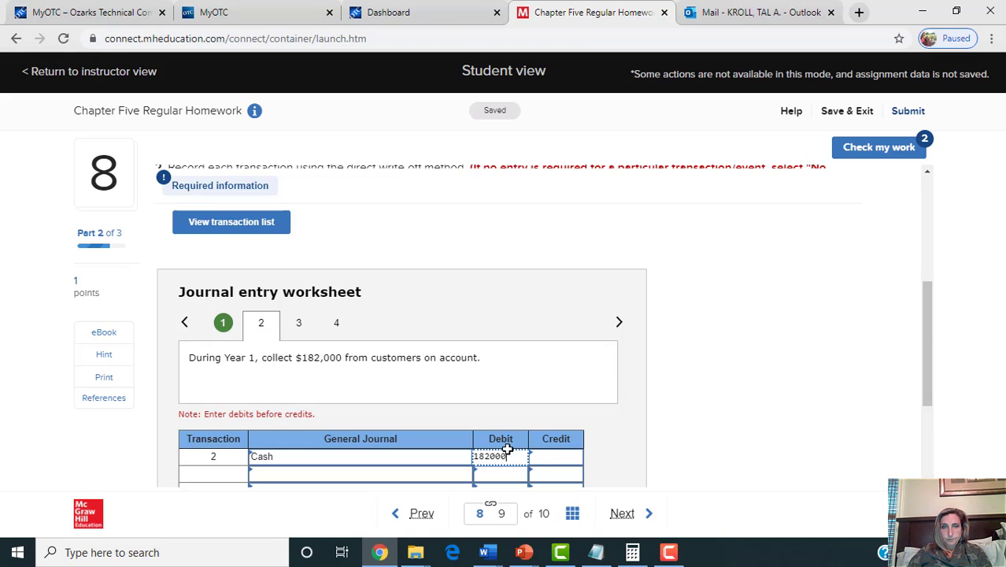
Step: Add Accounts Receivable on the second line of transaction 2 with a credit of 182,000 and record the entry
click(441, 470)
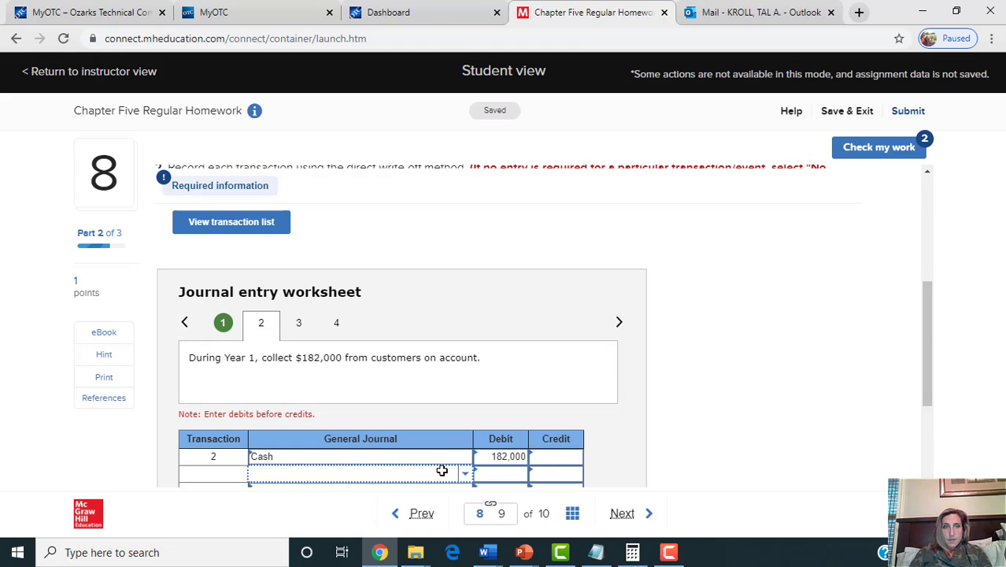
text(Accounts )
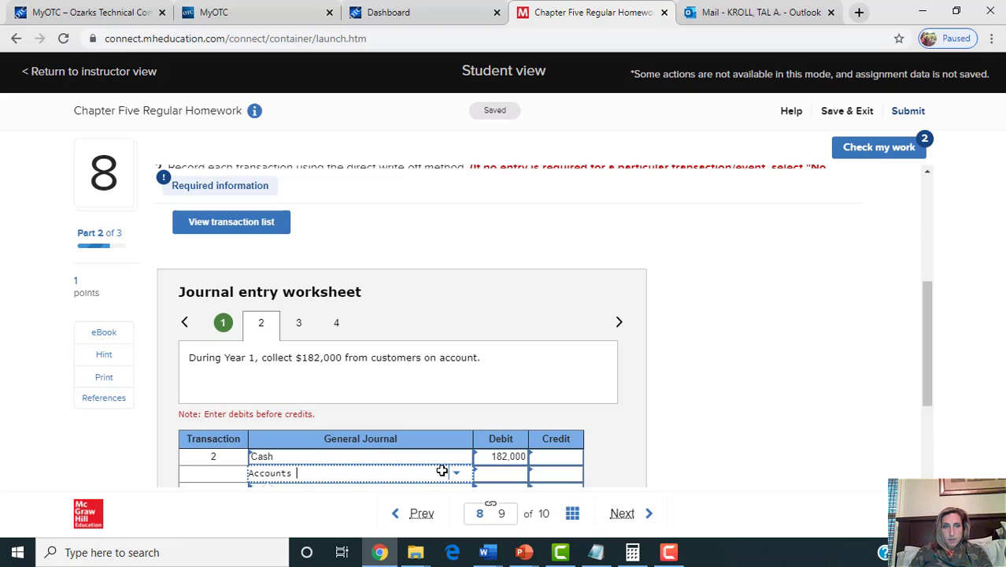
text(Receivable)
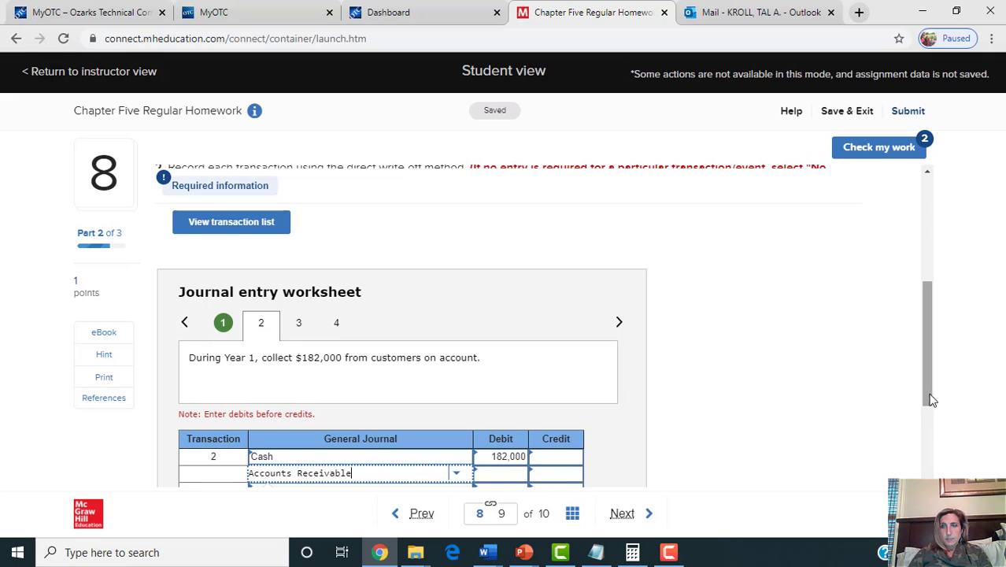
drag(929, 391, 929, 402)
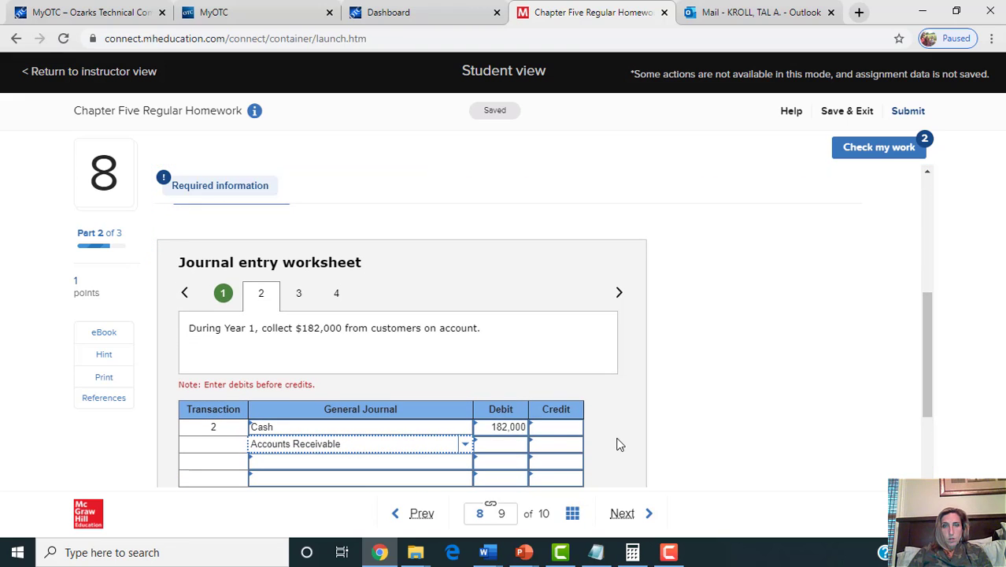
click(555, 443)
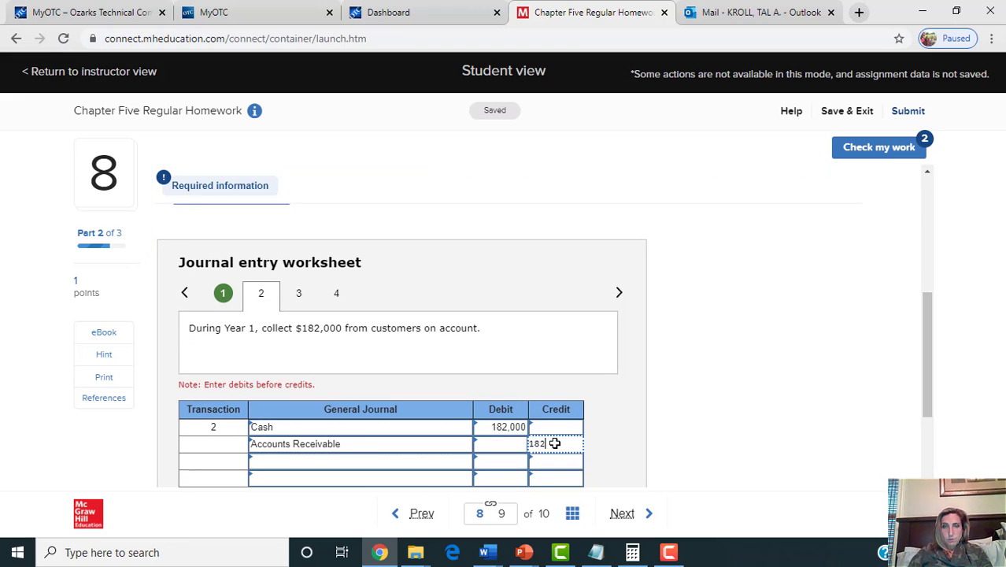
text(182,000)
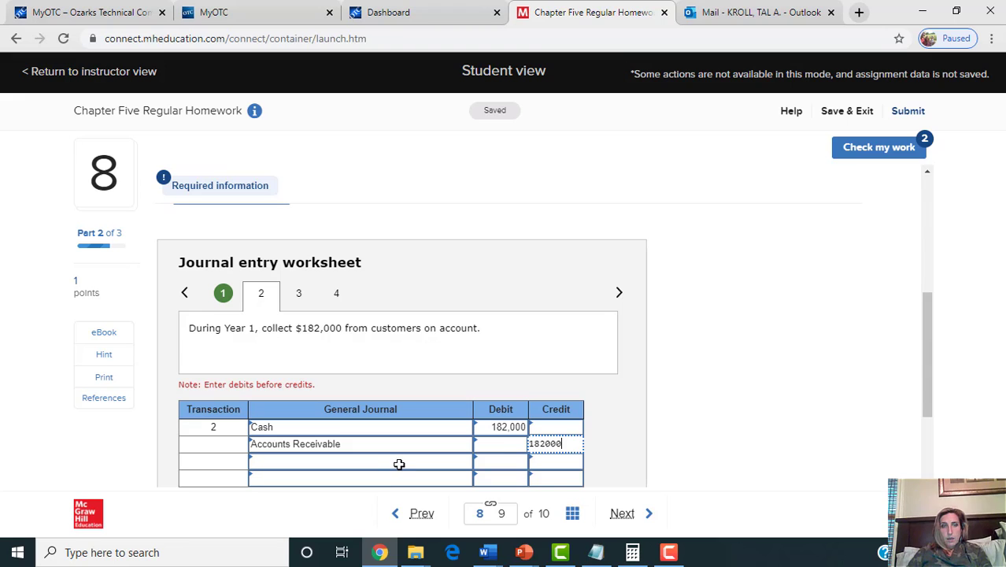
click(396, 465)
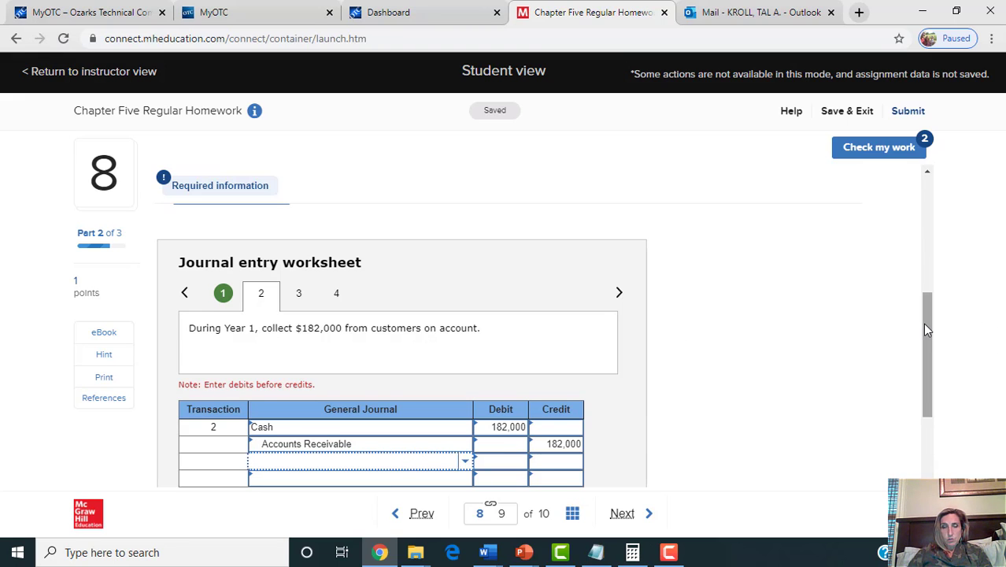
drag(923, 327, 926, 358)
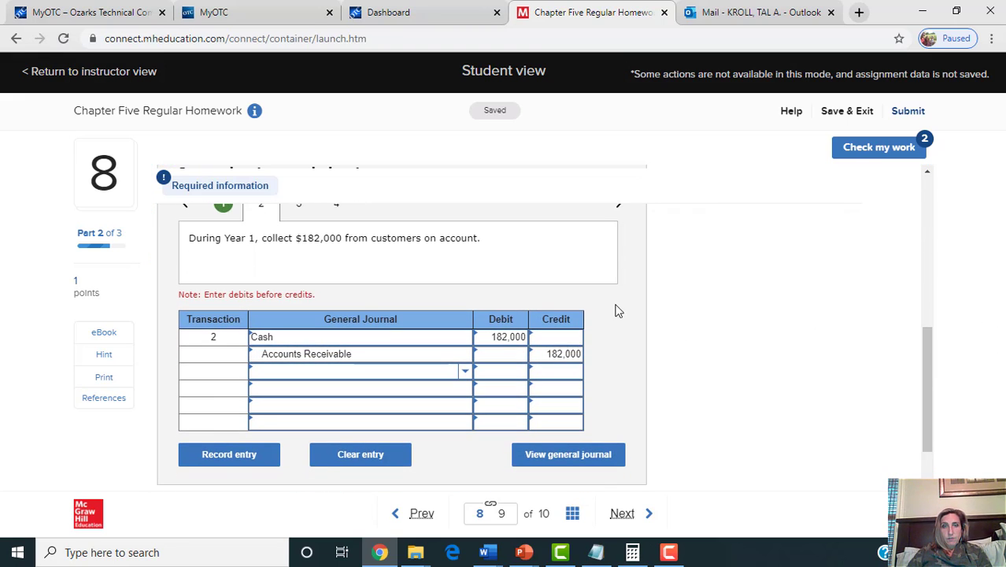
click(245, 459)
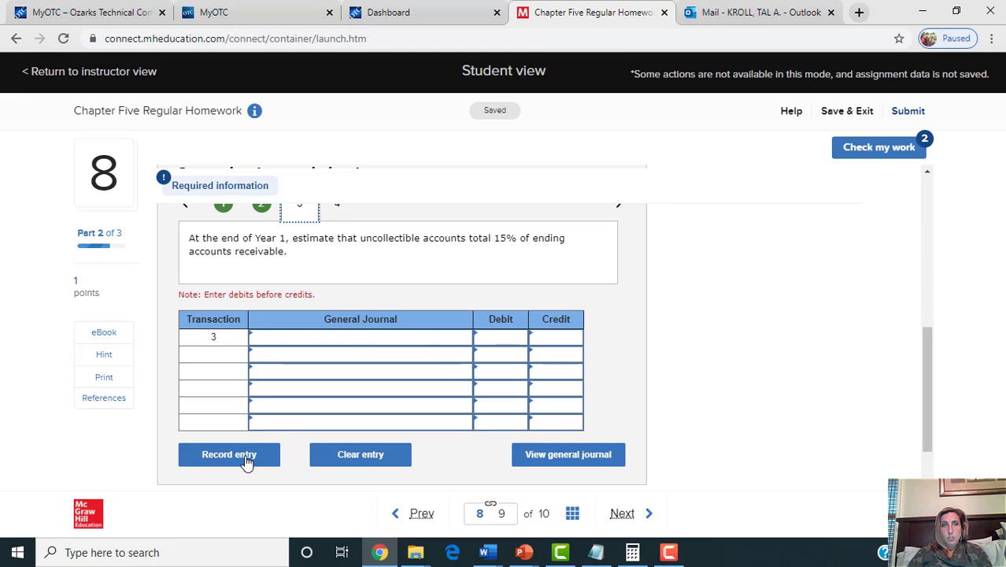
Step: Mark transaction 3 as No Journal Entry Required and record it
click(359, 336)
text(No)
key(Tab)
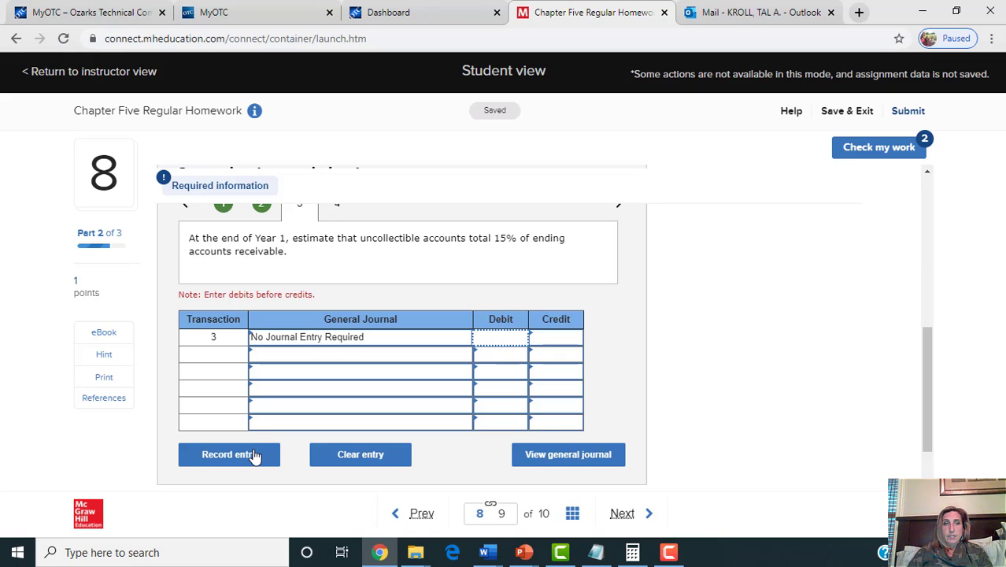
click(228, 454)
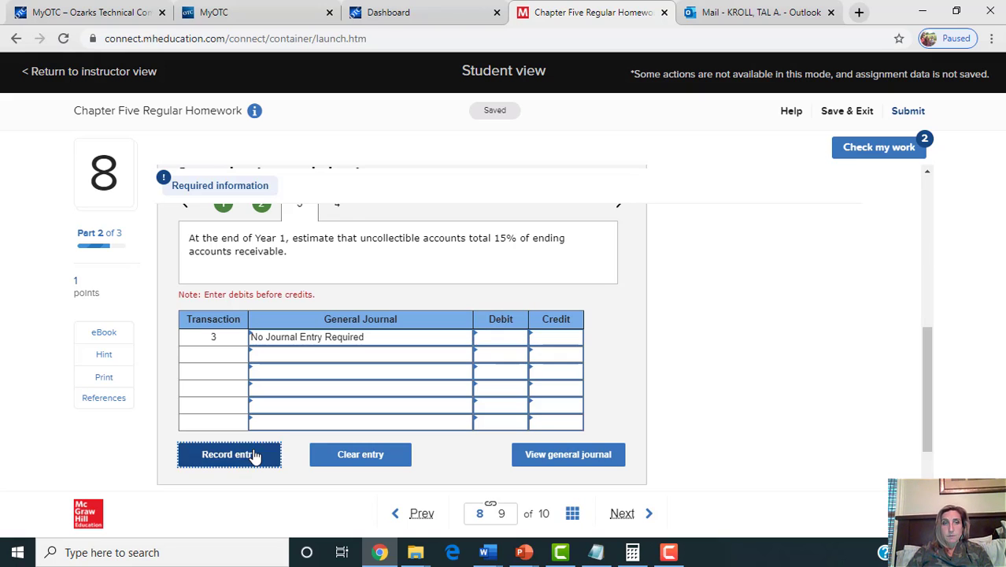
Step: Choose Bad Debt Expense on the first line of transaction 4 and debit it 7,700
click(341, 336)
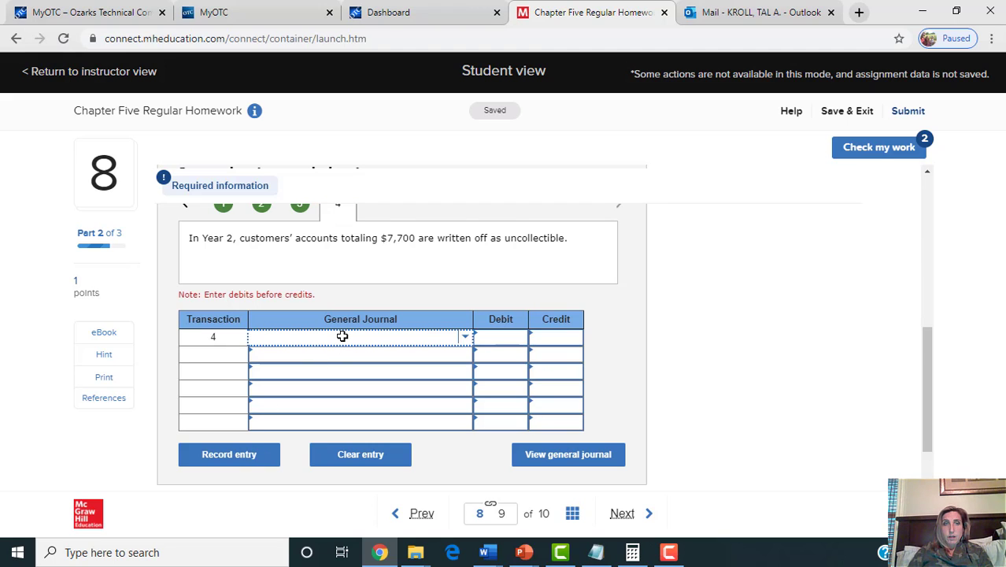
text(bad)
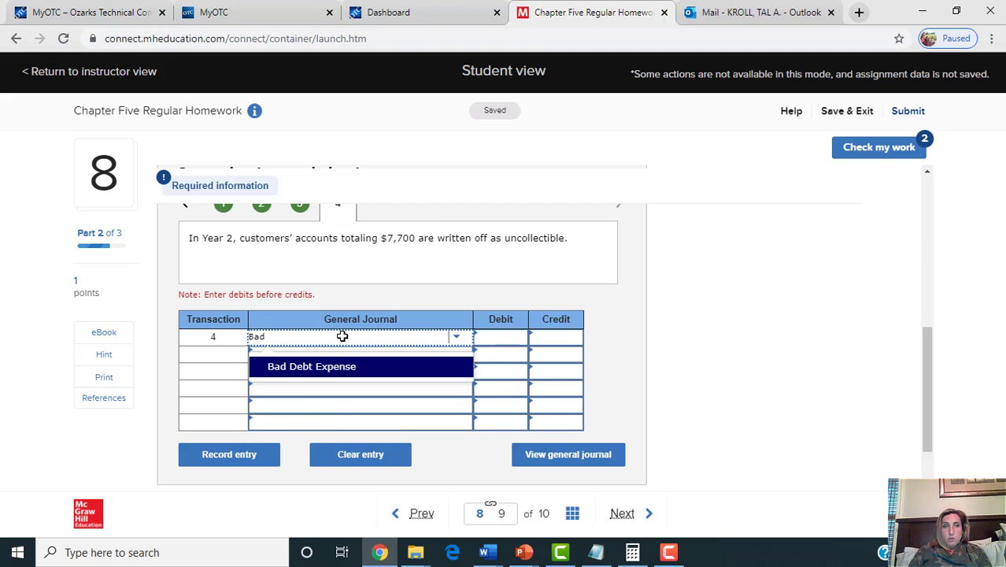
key(Tab)
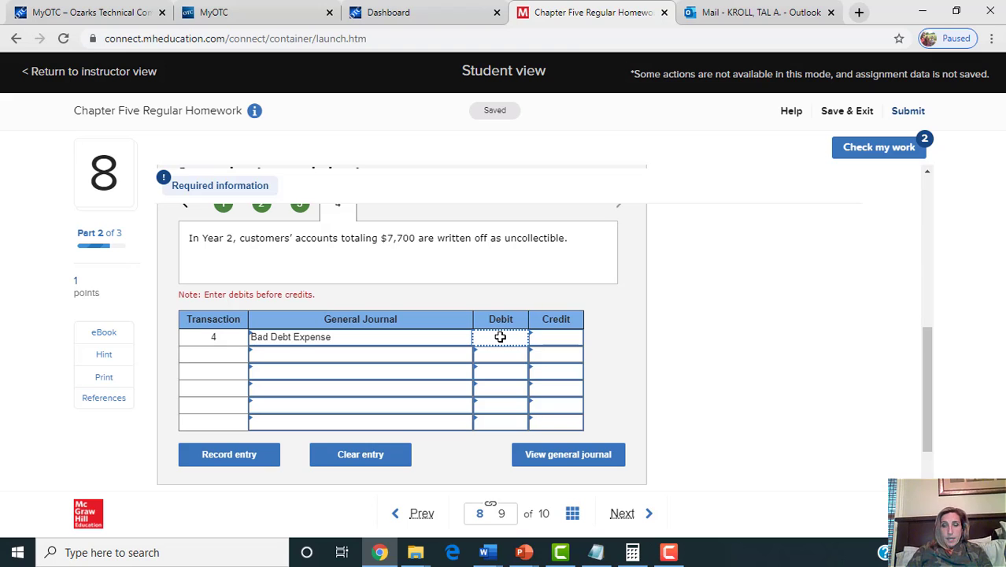
text(7700)
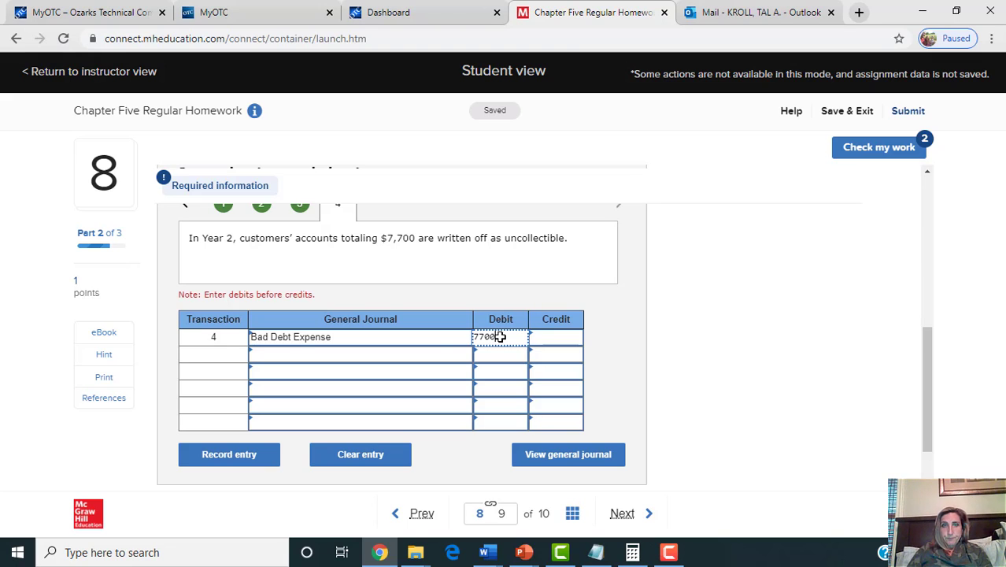
Step: Credit Accounts Receivable 7,700 on the second line of the transaction 4 write-off and record the entry
click(435, 353)
text(Ac)
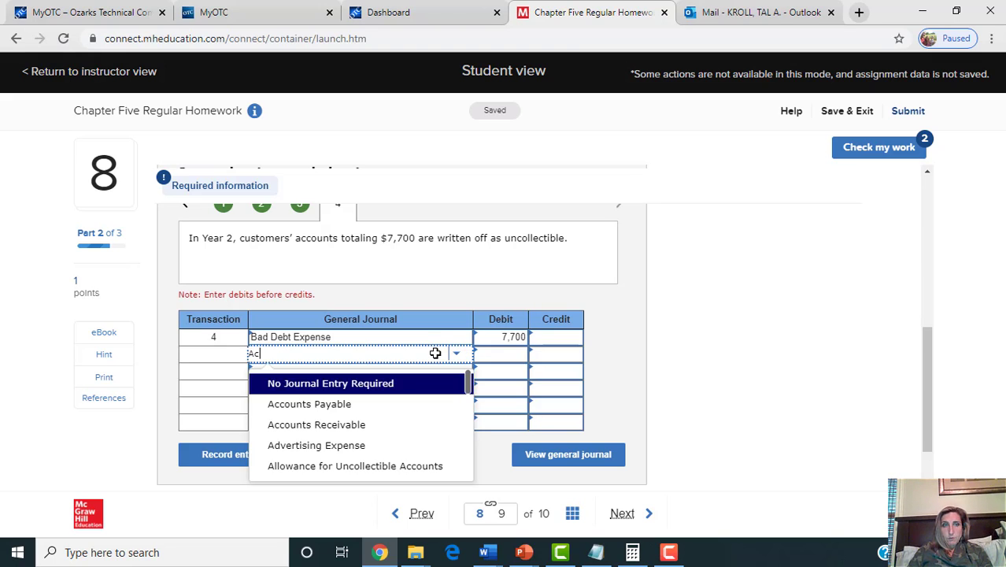
text(count)
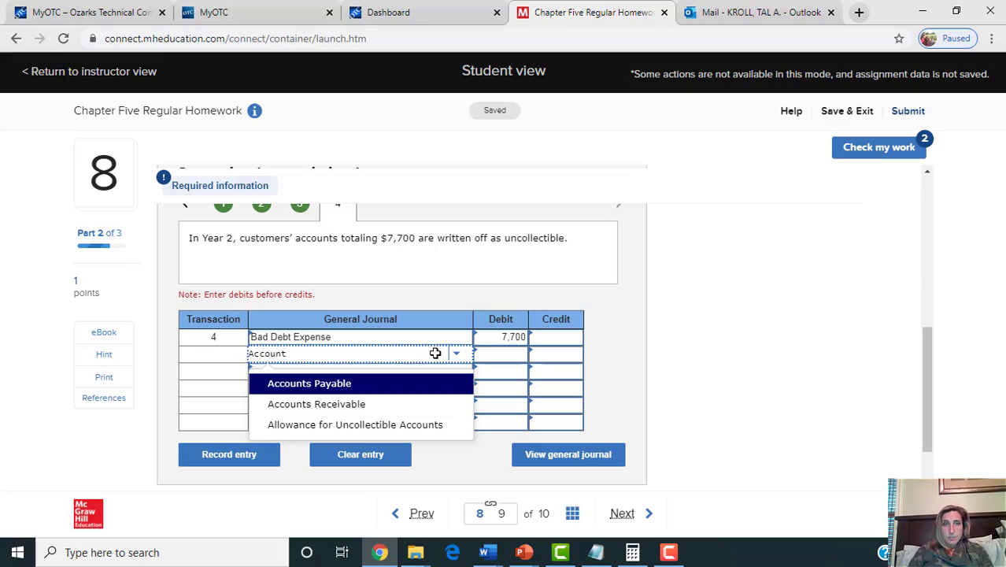
key(Down)
key(Down)
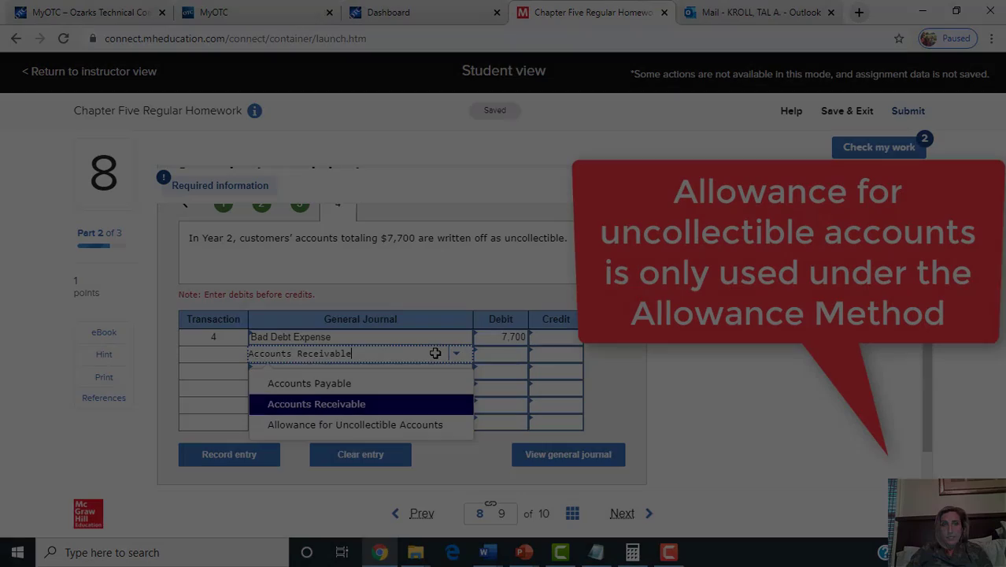
key(Tab)
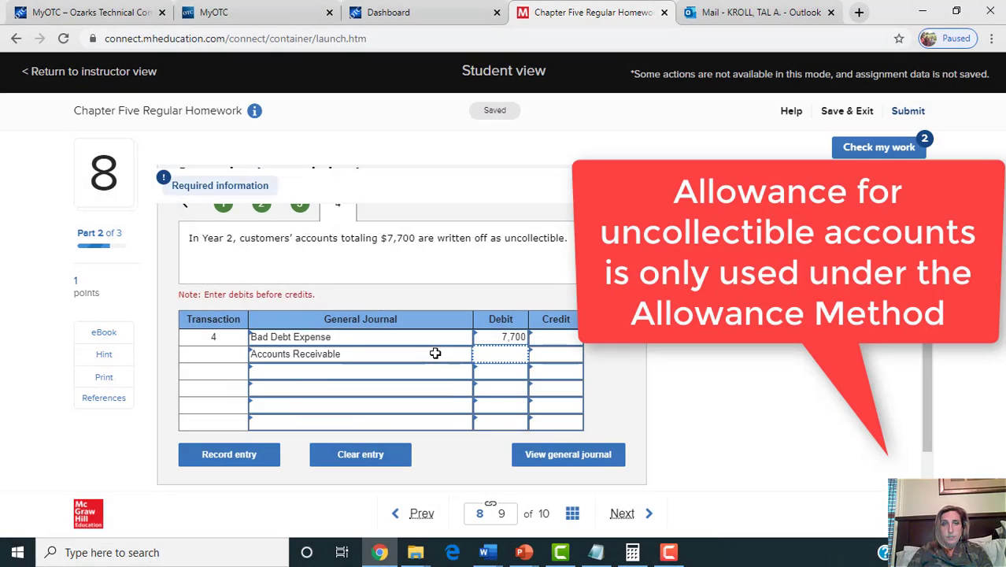
click(557, 349)
text(7700)
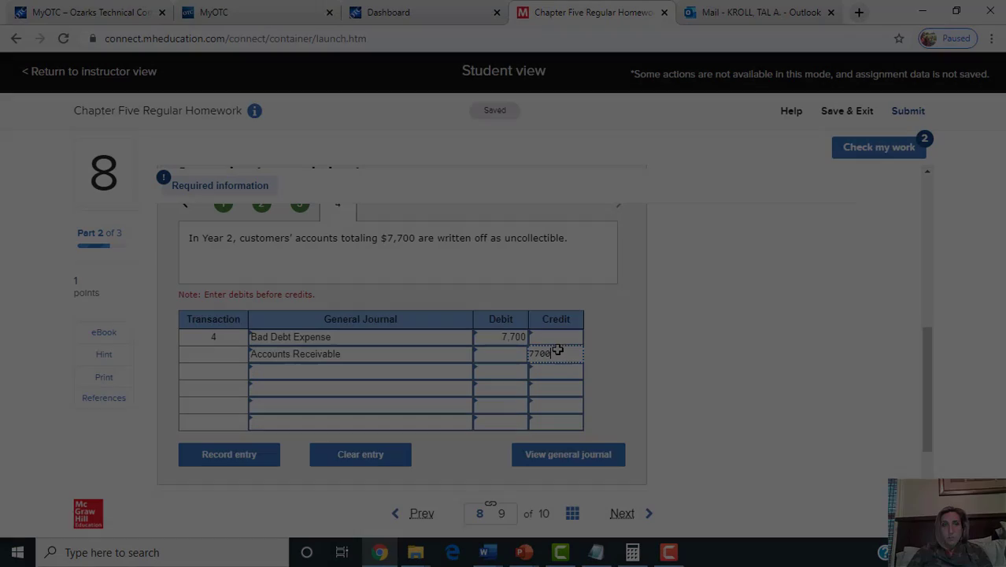
click(250, 454)
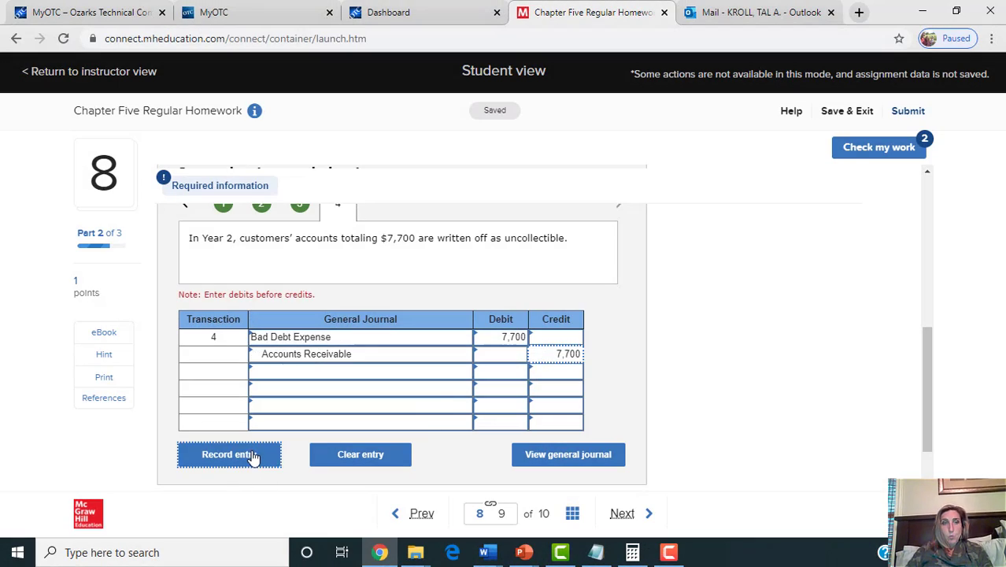
Step: Check the work for question 8, review the marked journal entries and return to the question
click(880, 150)
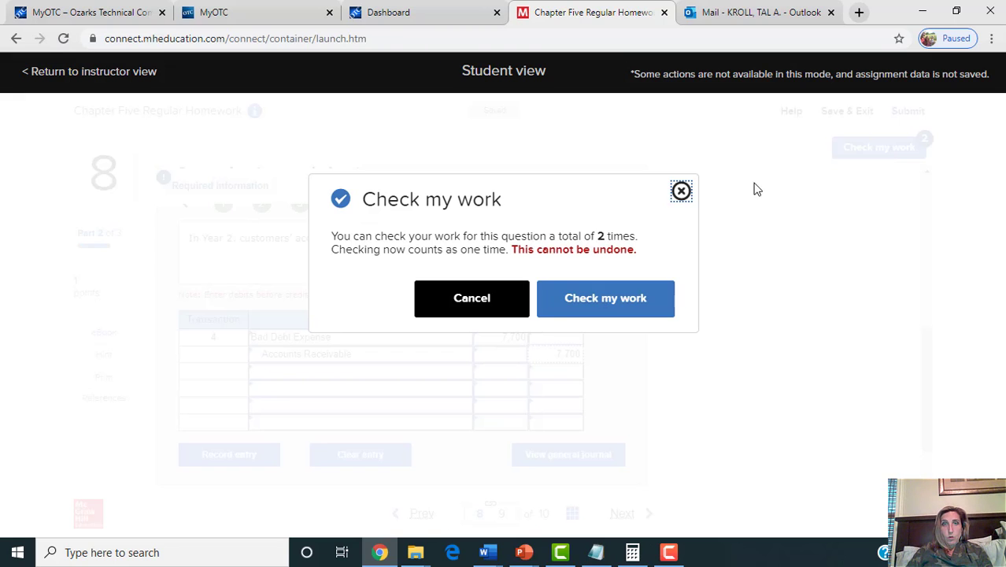
click(605, 298)
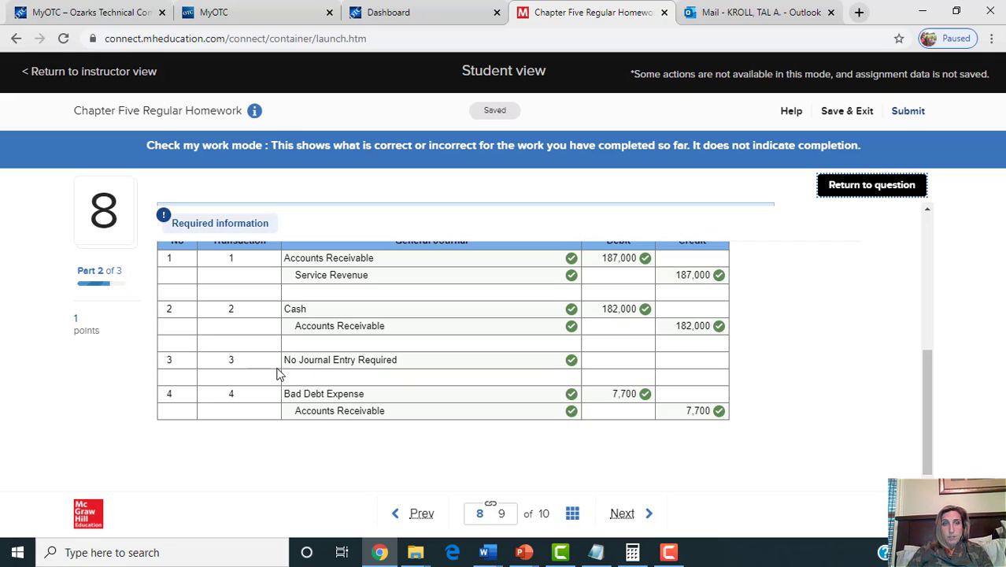
click(844, 189)
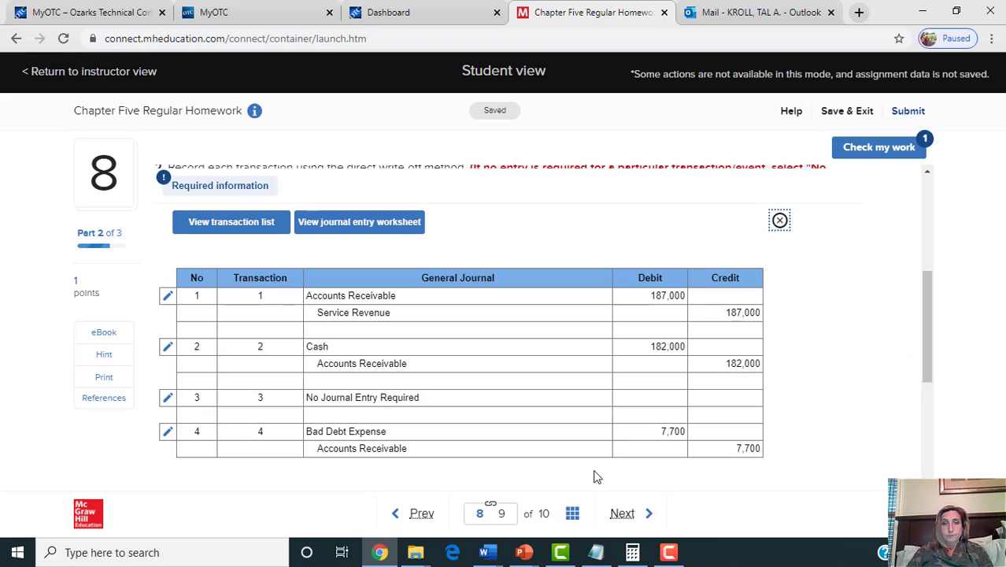
Step: Go to question 9 and bring its bad debt expense table into view
click(626, 515)
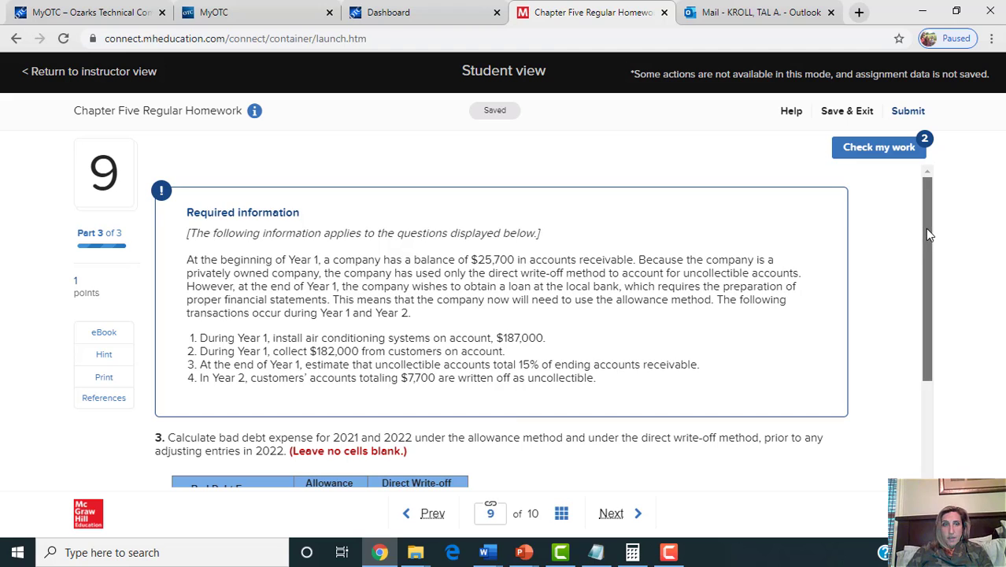
drag(925, 228, 934, 290)
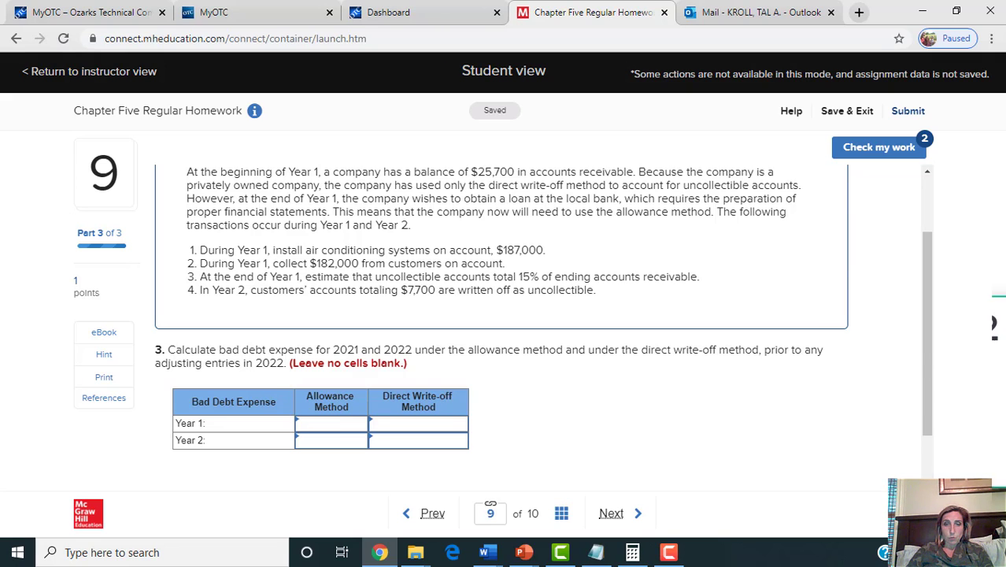
Step: Consult the Calculator result, then enter allowance method bad debt expense of 4,605 for Year 1 and 0 for Year 2
click(638, 554)
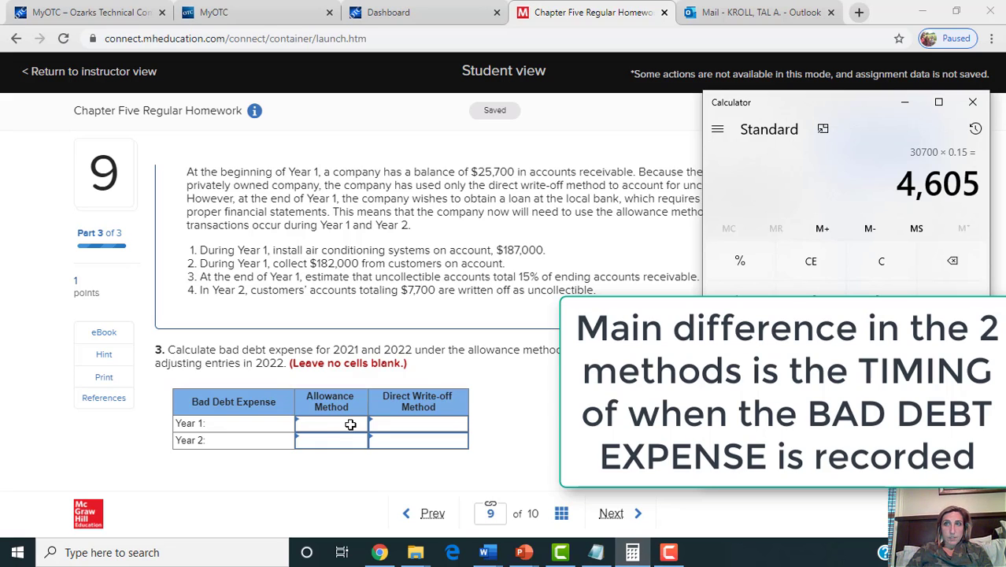
click(350, 424)
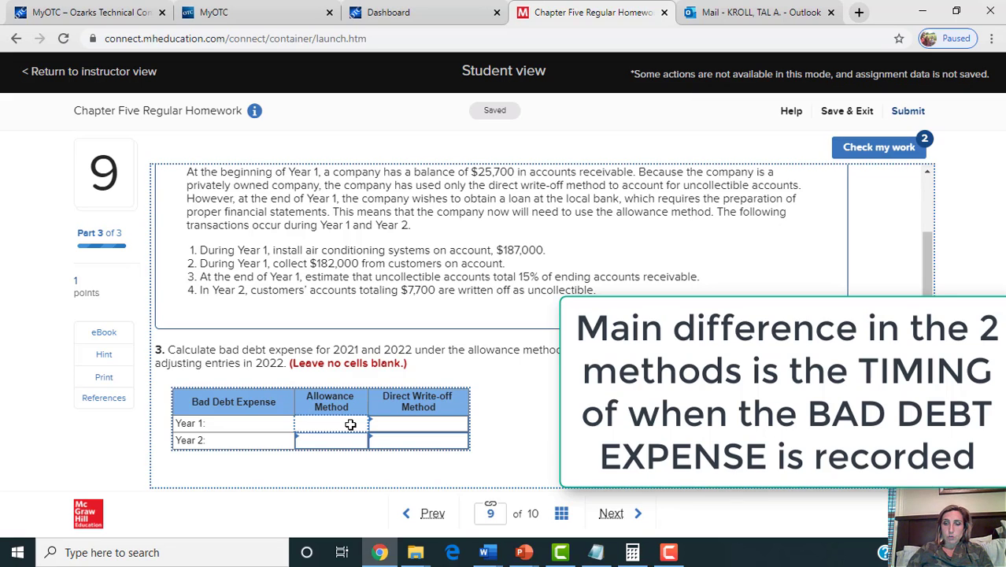
text(4605)
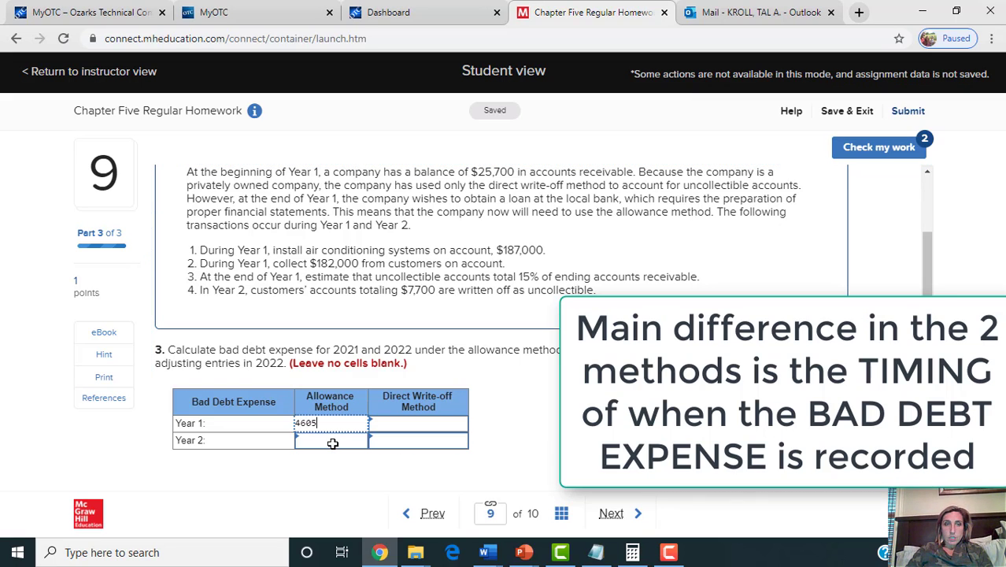
click(333, 443)
text(0)
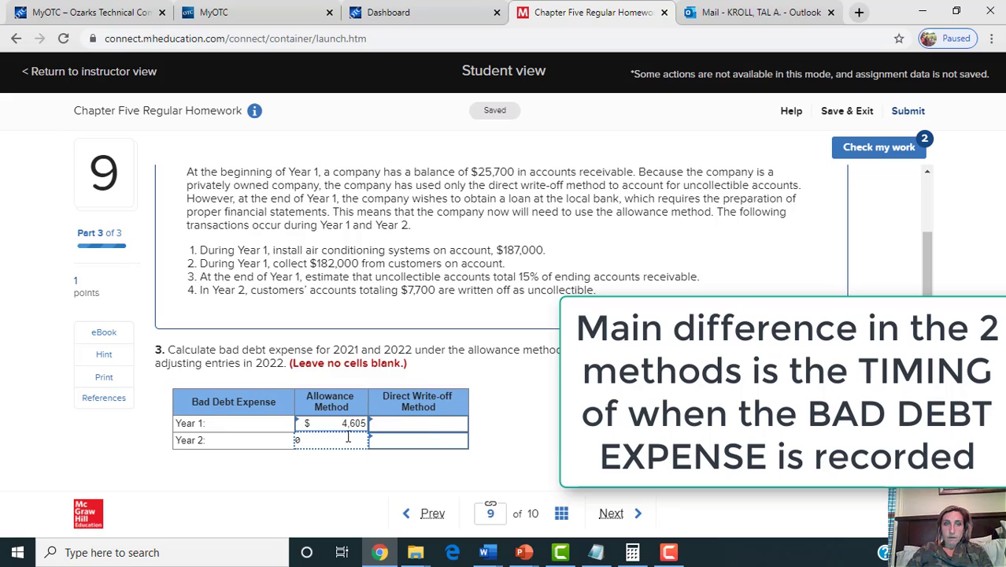
Step: Enter direct write-off method bad debt expense of 0 for Year 1 and 7,700 for Year 2
click(430, 422)
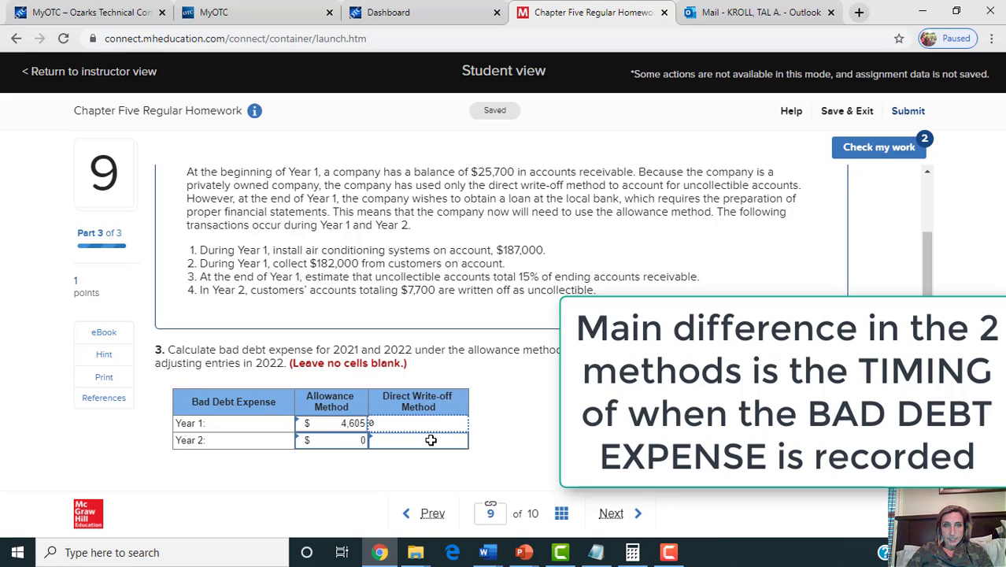
click(430, 440)
text(7700)
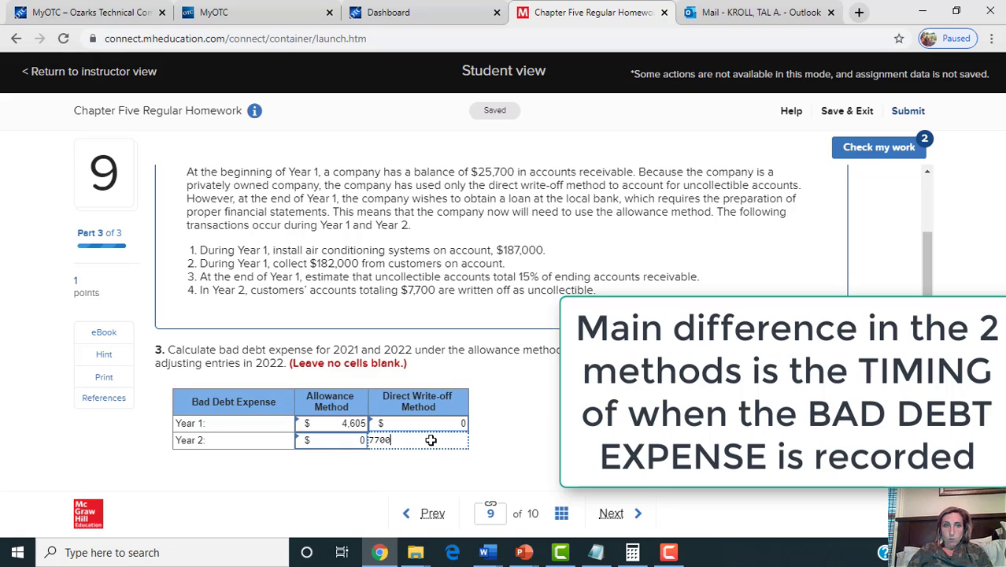
click(549, 419)
Step: Check the work for question 9, review the marked bad debt expense table and return to the question
click(926, 267)
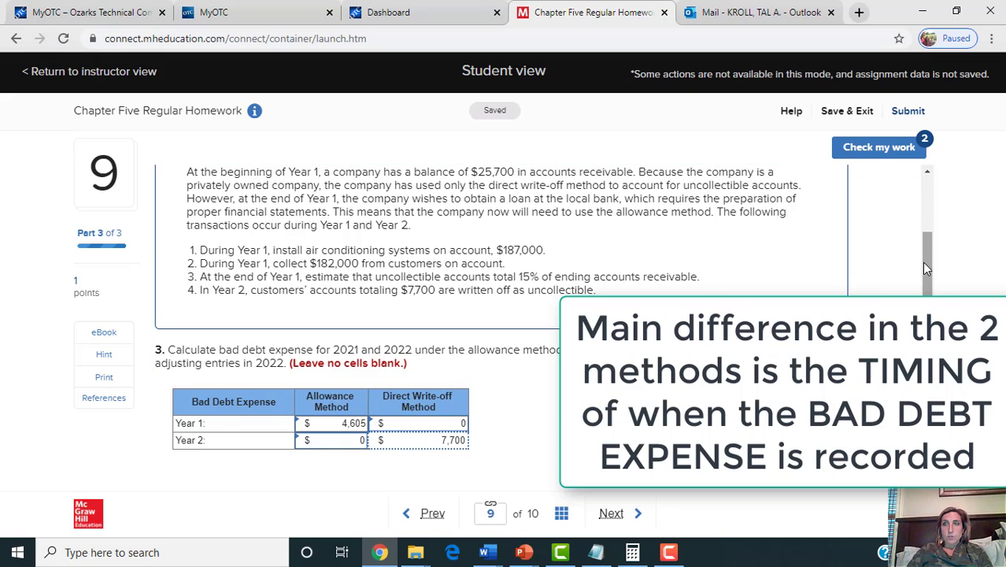
drag(930, 272, 929, 314)
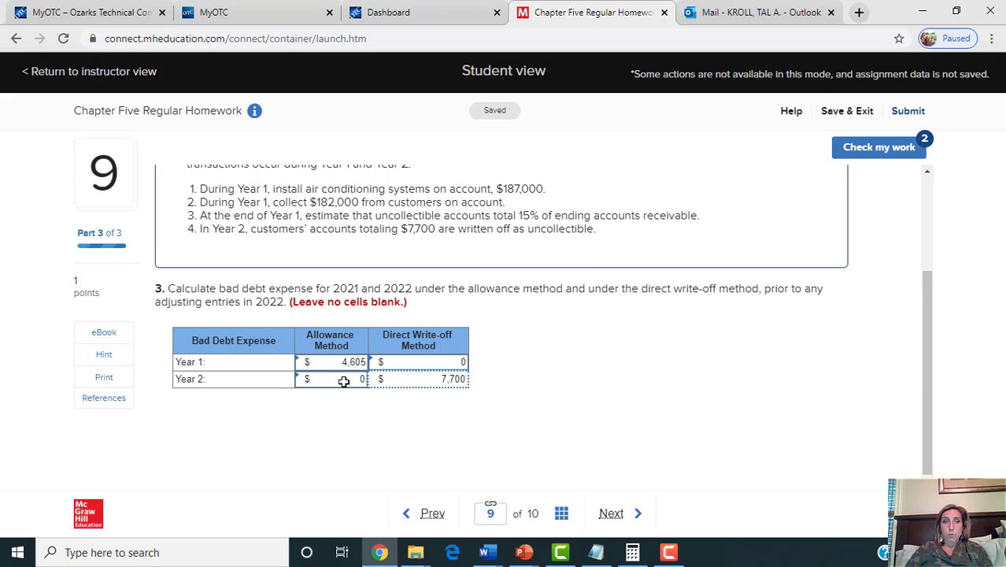
click(866, 154)
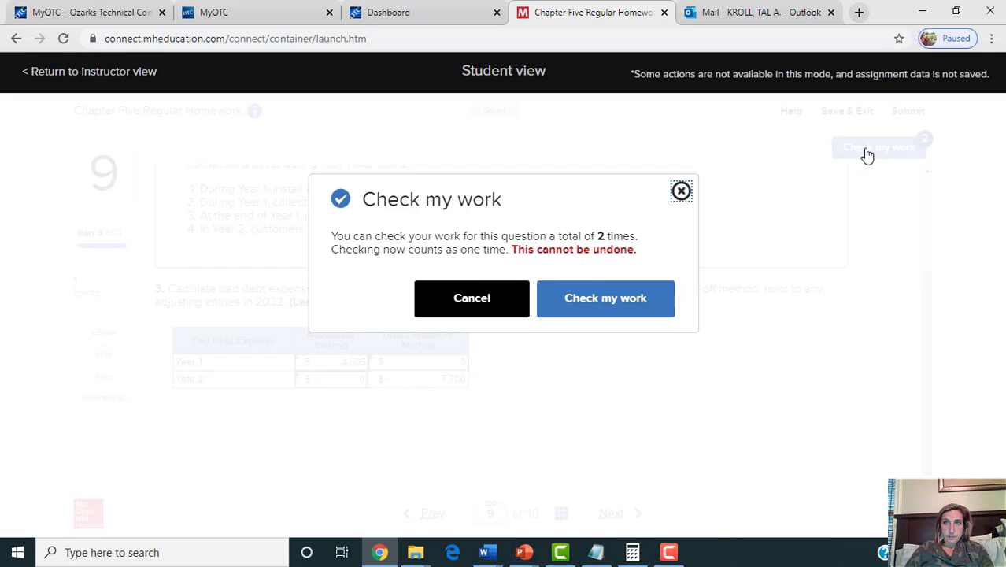
click(567, 300)
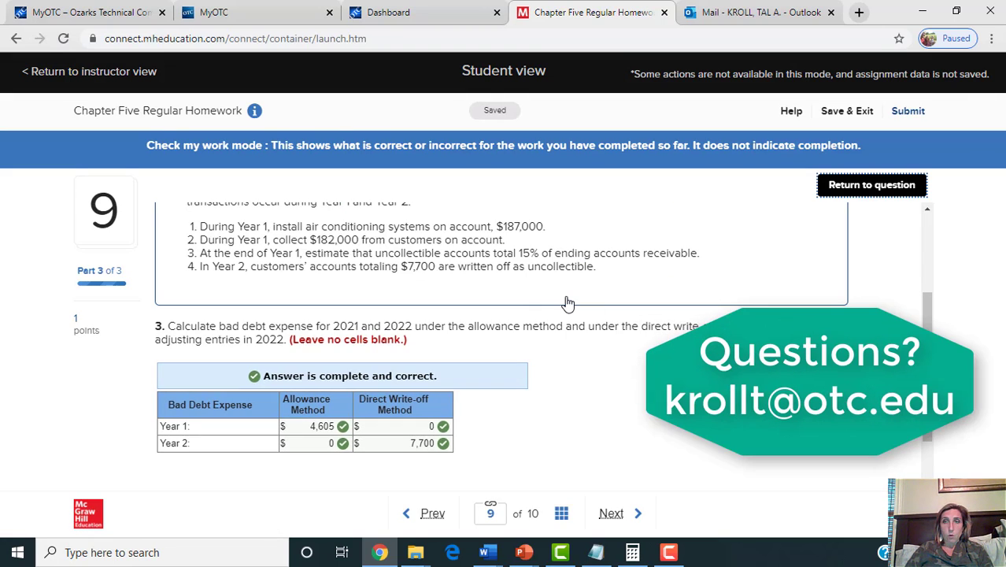
click(860, 186)
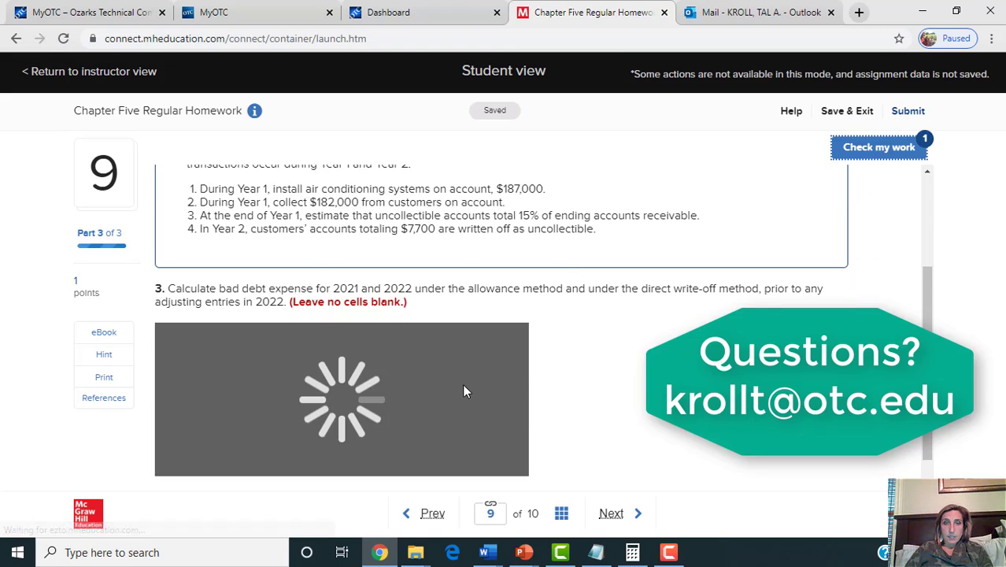